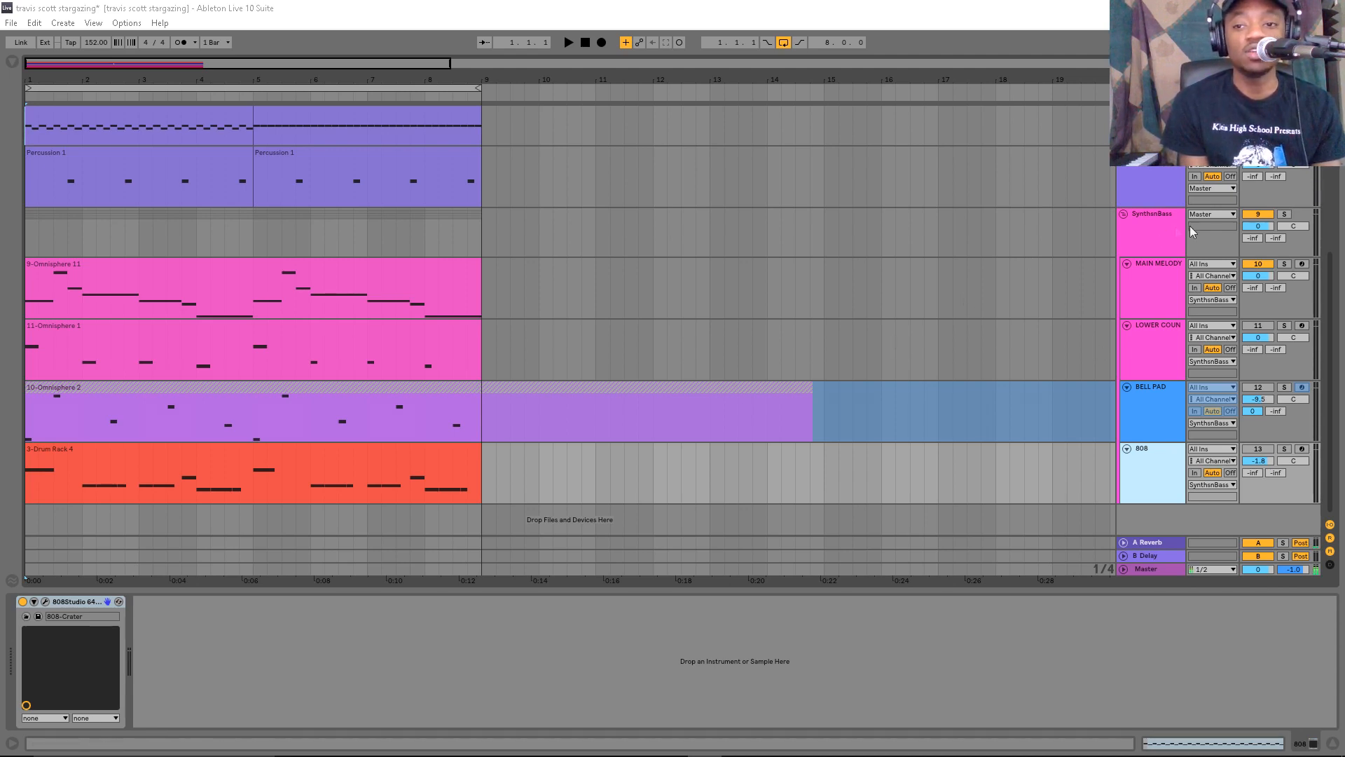
Inspect the A and B layer oscillators of the Steam Cornet patch in the MAIN MELODY track's Omnisphere instrument.
{"action": "left_click", "coordinate": [1162, 279]}
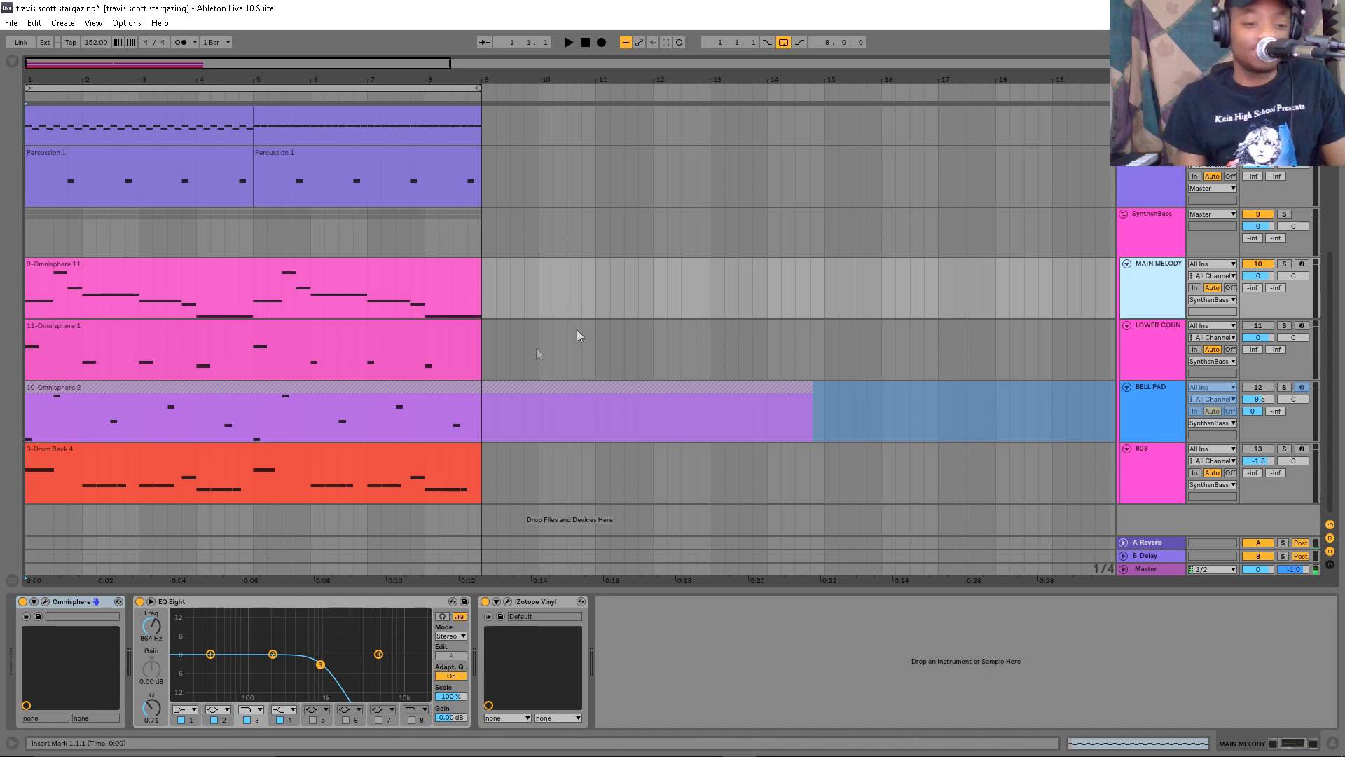
{"action": "left_click", "coordinate": [44, 603]}
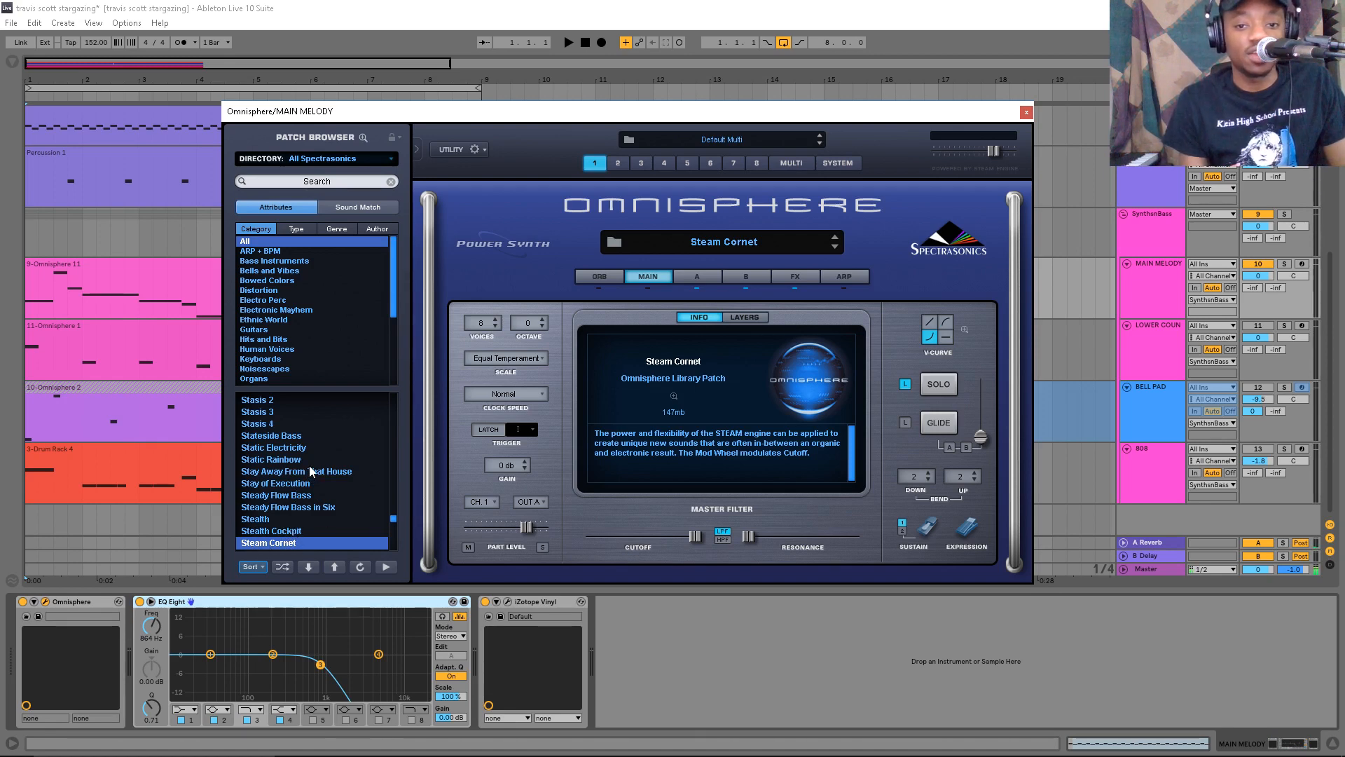
{"action": "left_click", "coordinate": [694, 279]}
{"action": "left_click", "coordinate": [744, 278]}
{"action": "left_click", "coordinate": [714, 278]}
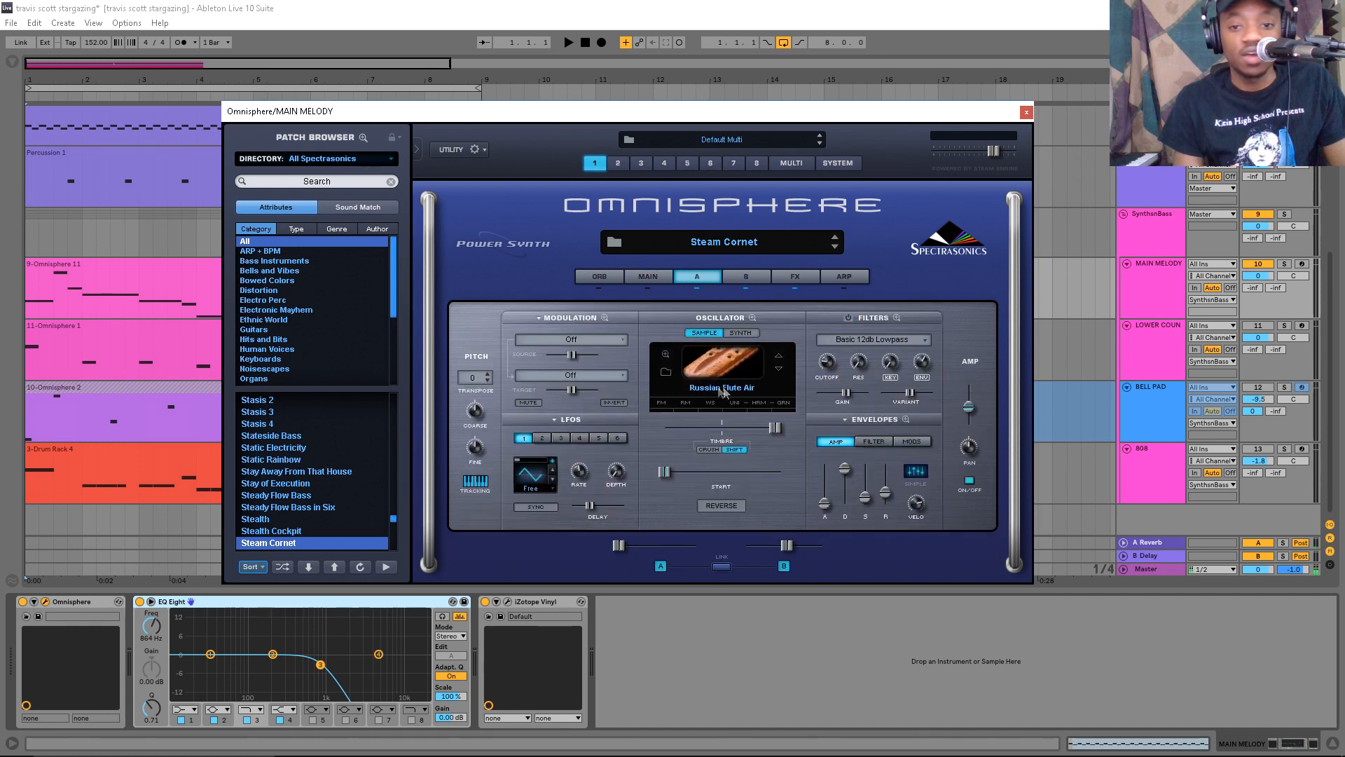
{"action": "left_click", "coordinate": [742, 278]}
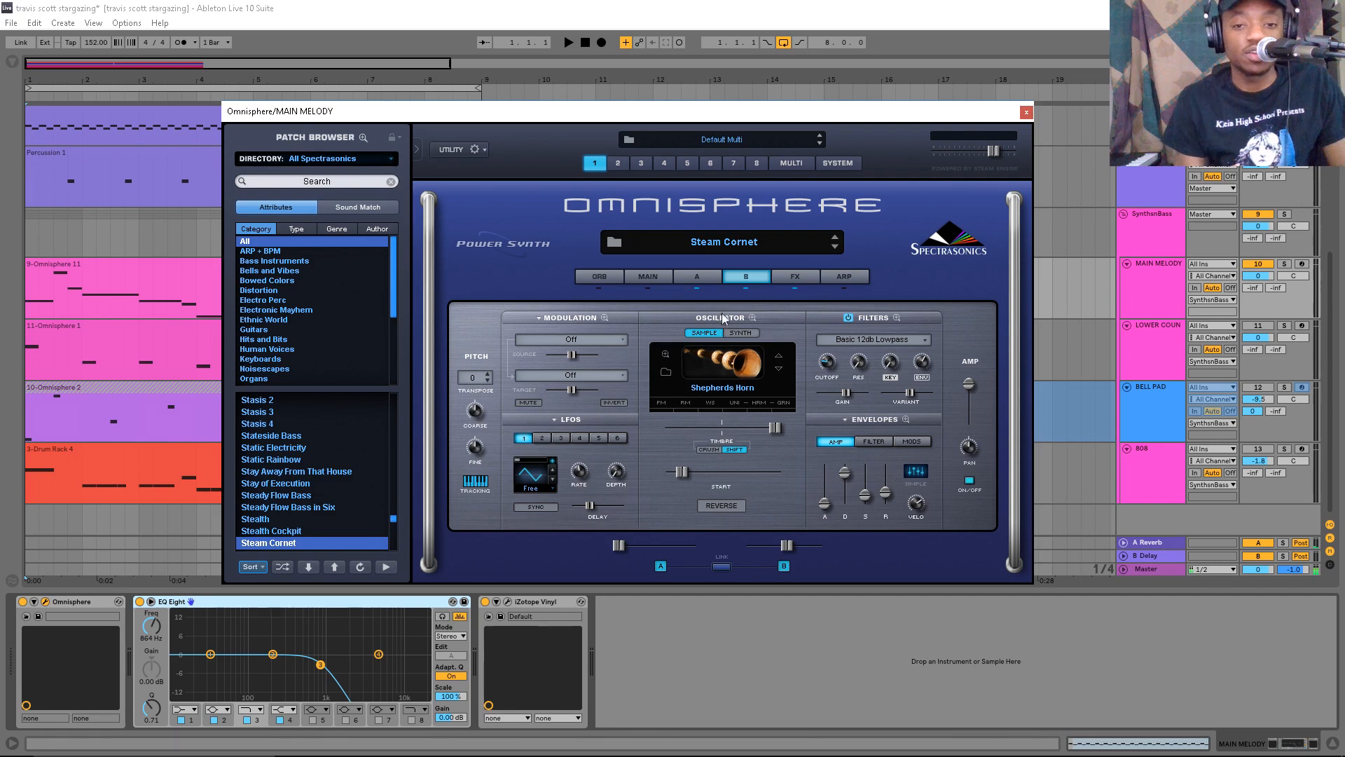
{"action": "left_click", "coordinate": [1026, 113]}
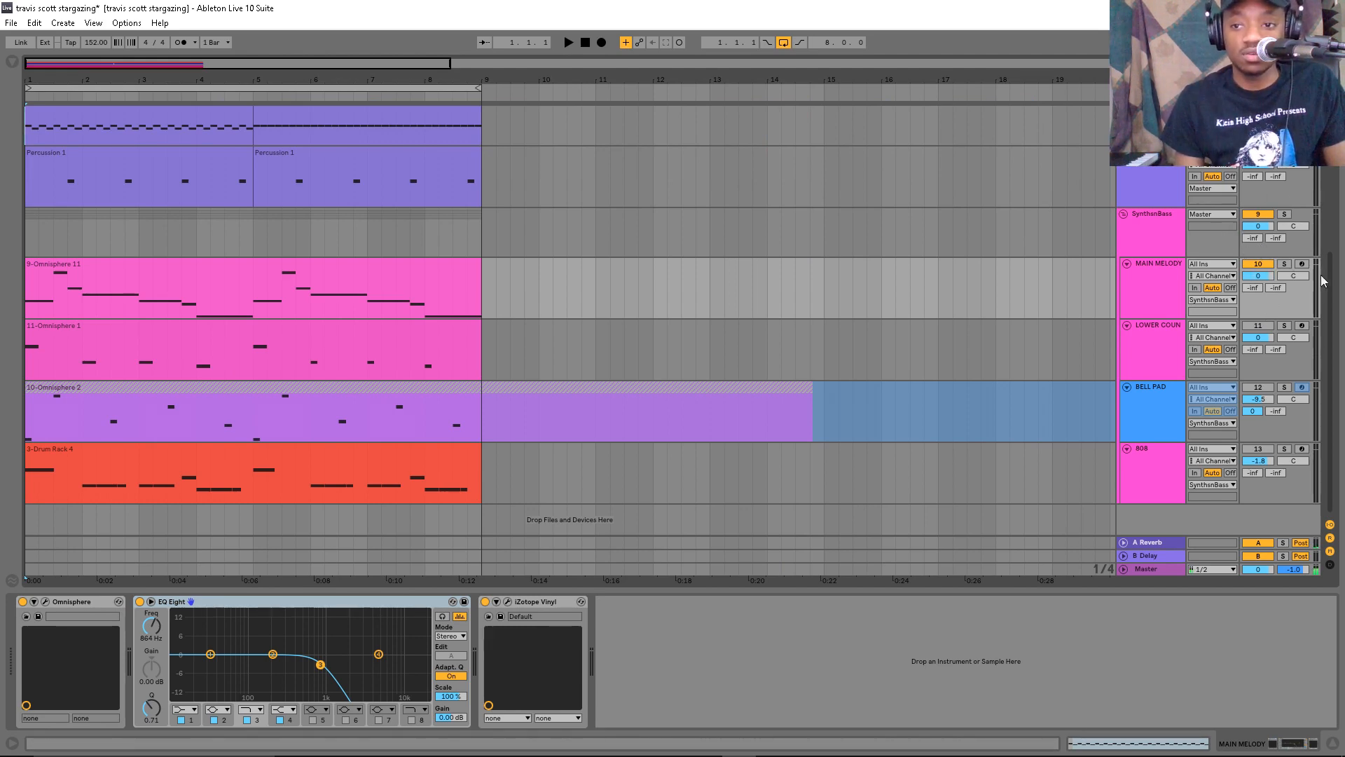
Play back the main melody on its own, stop it, and arm the MAIN MELODY track for recording.
{"action": "scroll", "coordinate": [1284, 248], "scroll_direction": "up", "scroll_amount": 3}
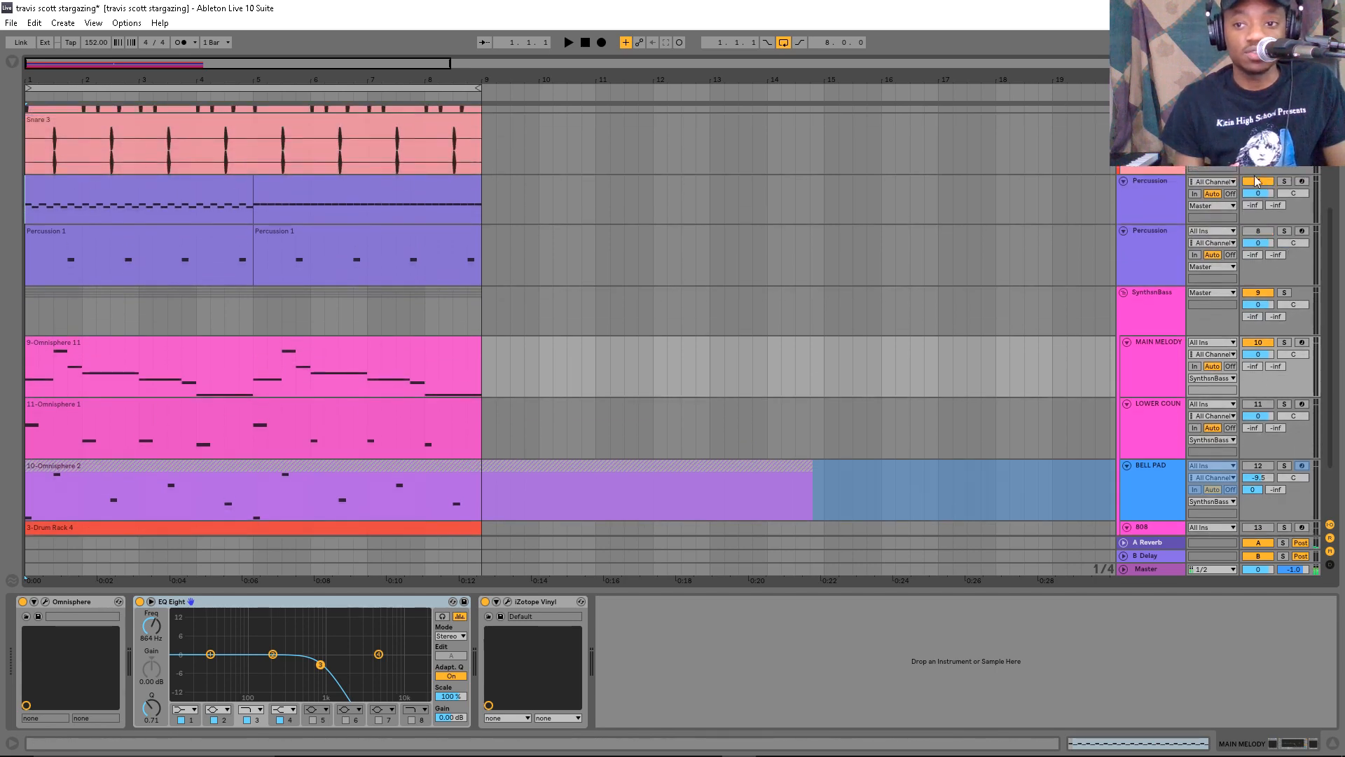
{"action": "left_click_drag", "start_coordinate": [1326, 257], "coordinate": [1335, 319]}
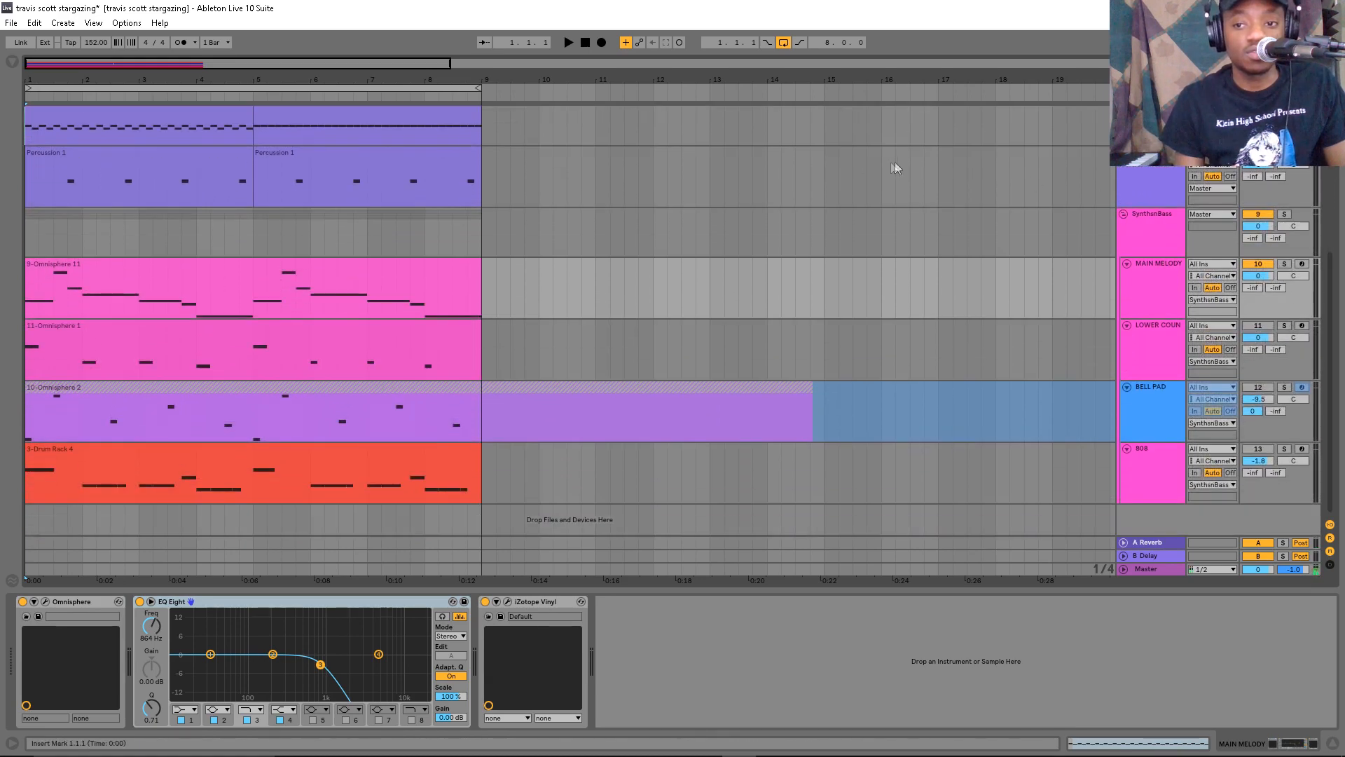
{"action": "left_click", "coordinate": [569, 42]}
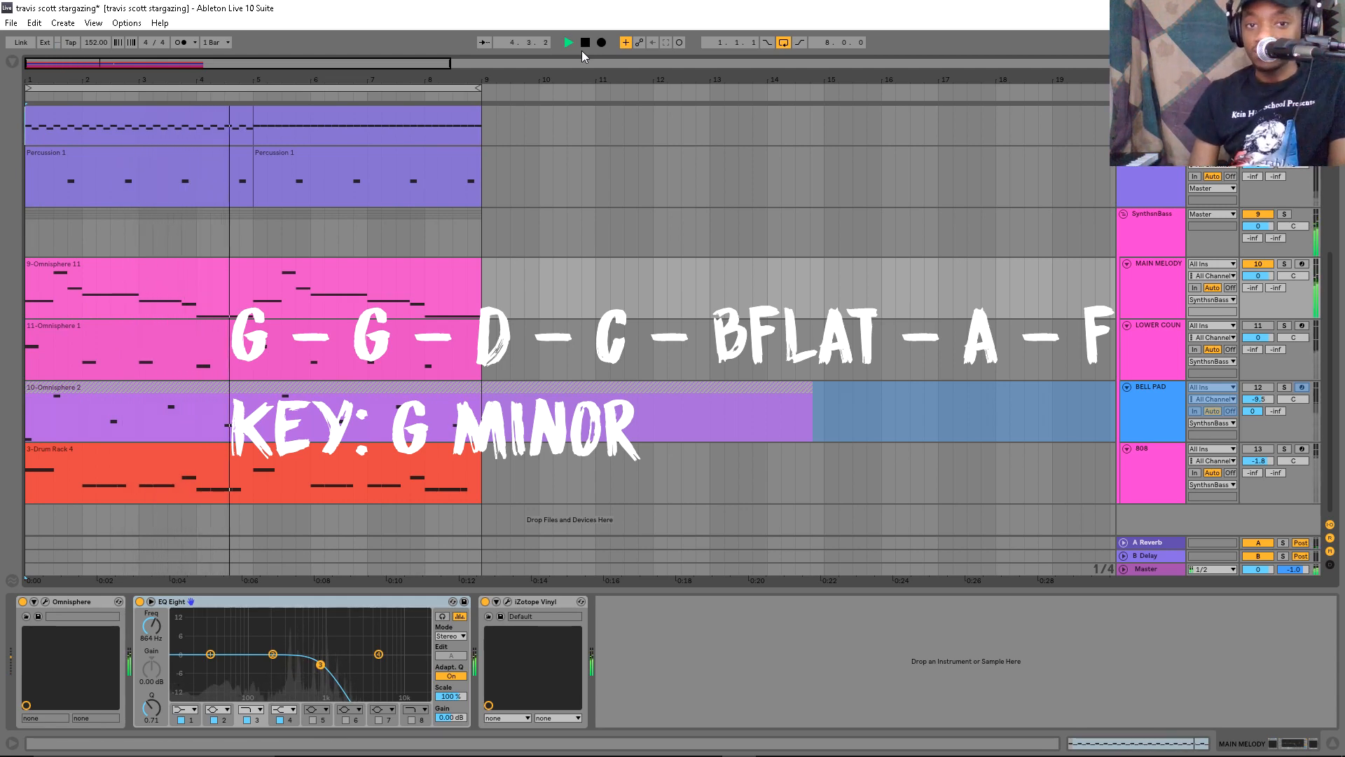
{"action": "key", "text": "space"}
{"action": "left_click", "coordinate": [1301, 264]}
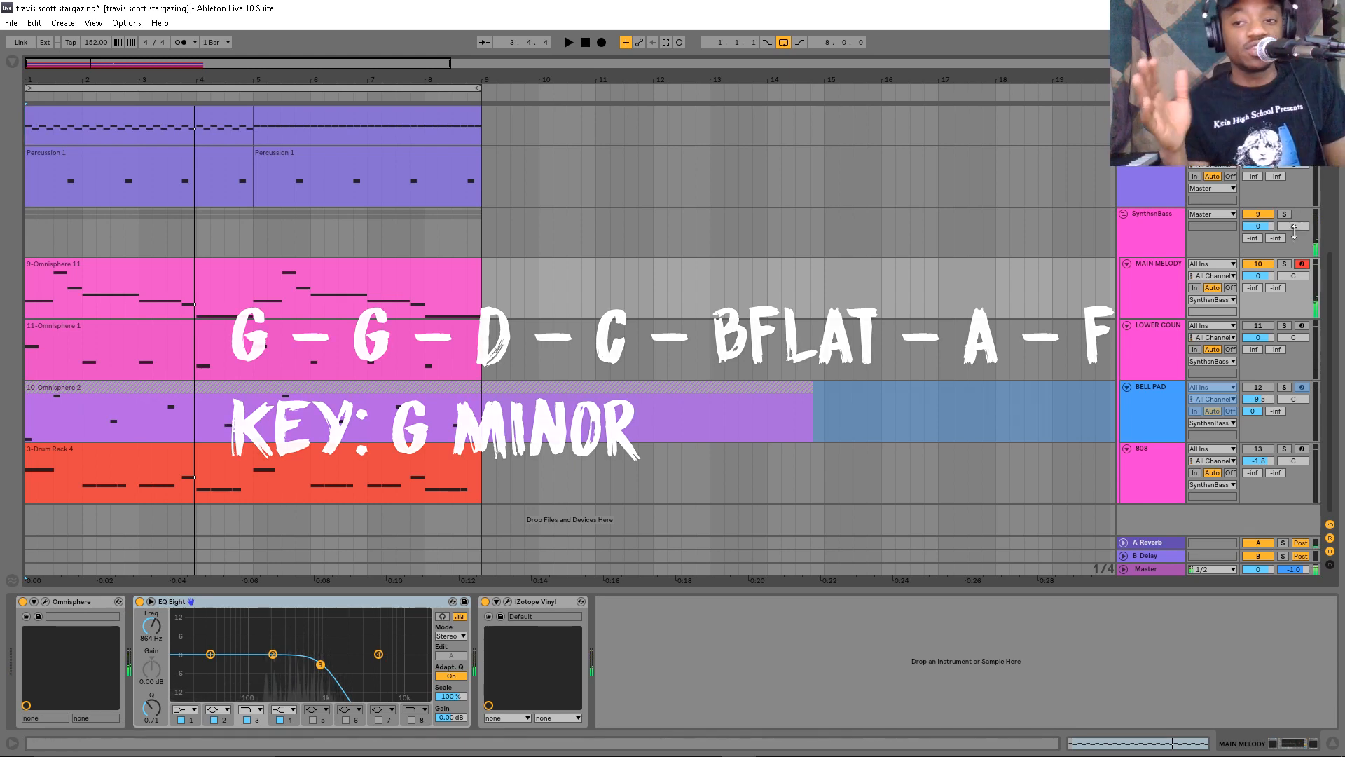
Inspect the iZotope Vinyl effect's settings on the MAIN MELODY track.
{"action": "left_click", "coordinate": [1145, 293]}
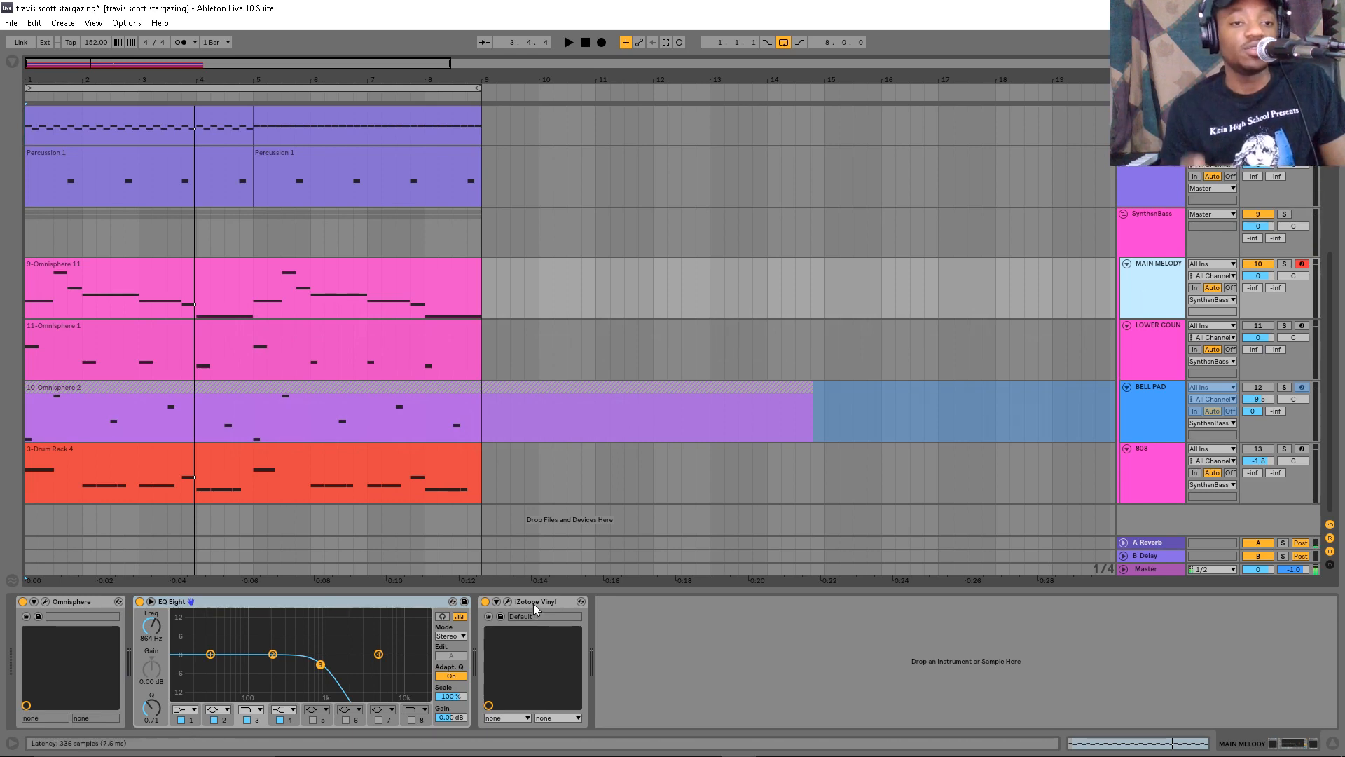
{"action": "left_click", "coordinate": [507, 601]}
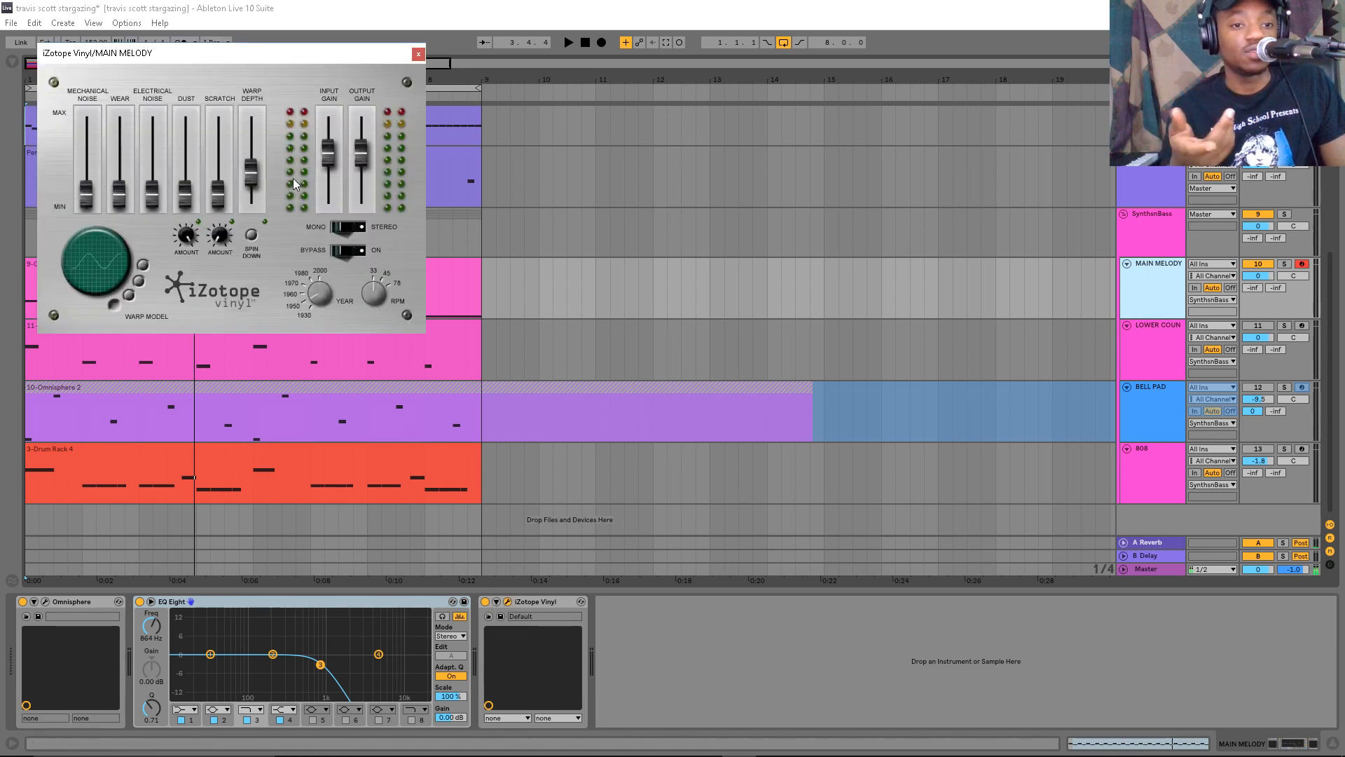
{"action": "key", "text": "Escape"}
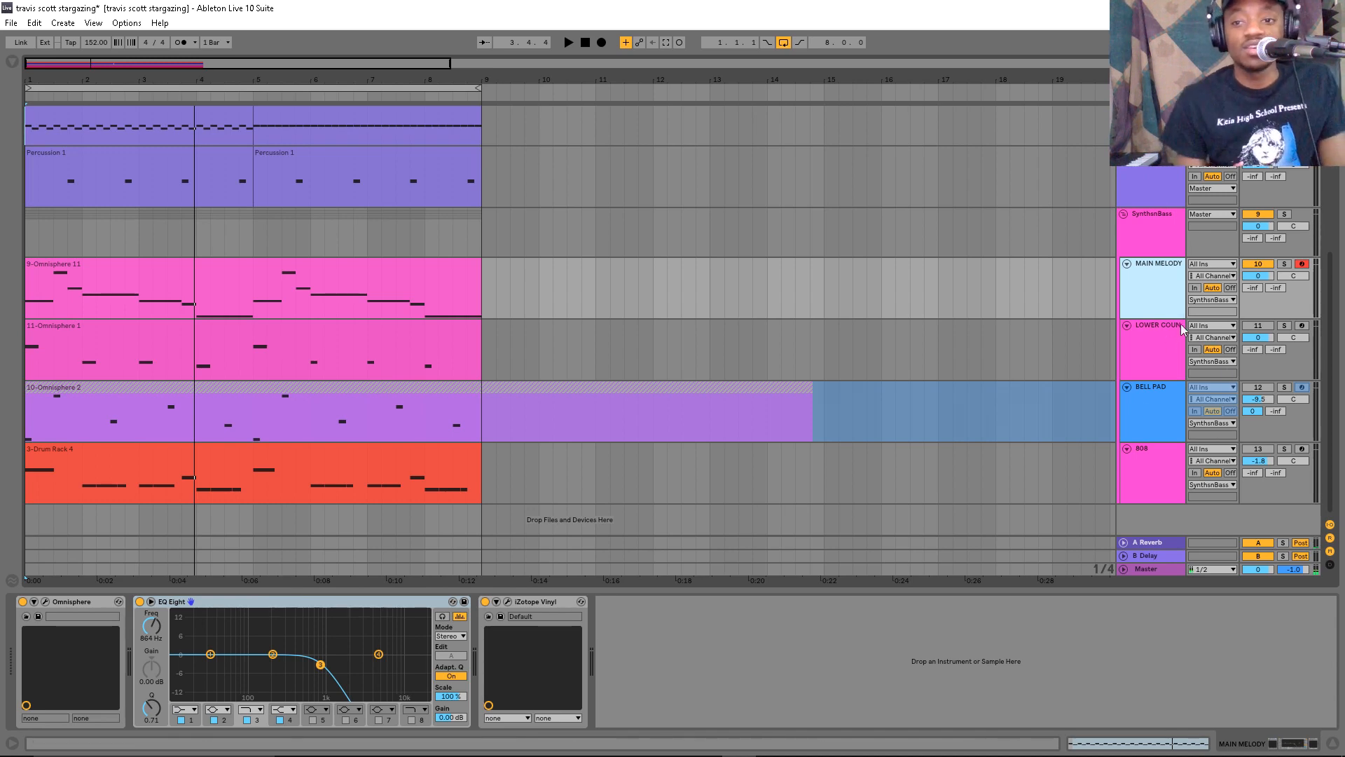
Activate the lower counter melody track, mute MAIN MELODY, and play the counter melody alone.
{"action": "left_click", "coordinate": [1258, 325]}
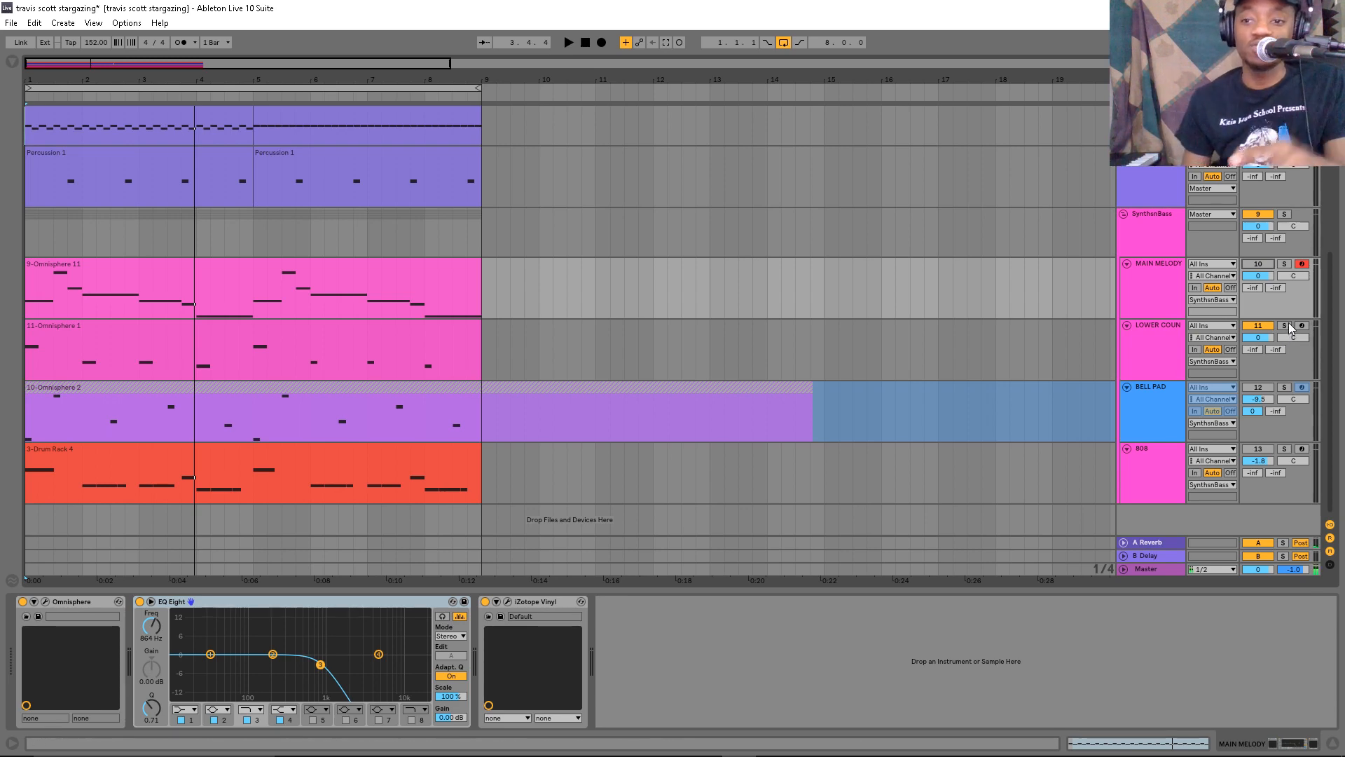
{"action": "left_click", "coordinate": [1288, 322]}
{"action": "key", "text": "space"}
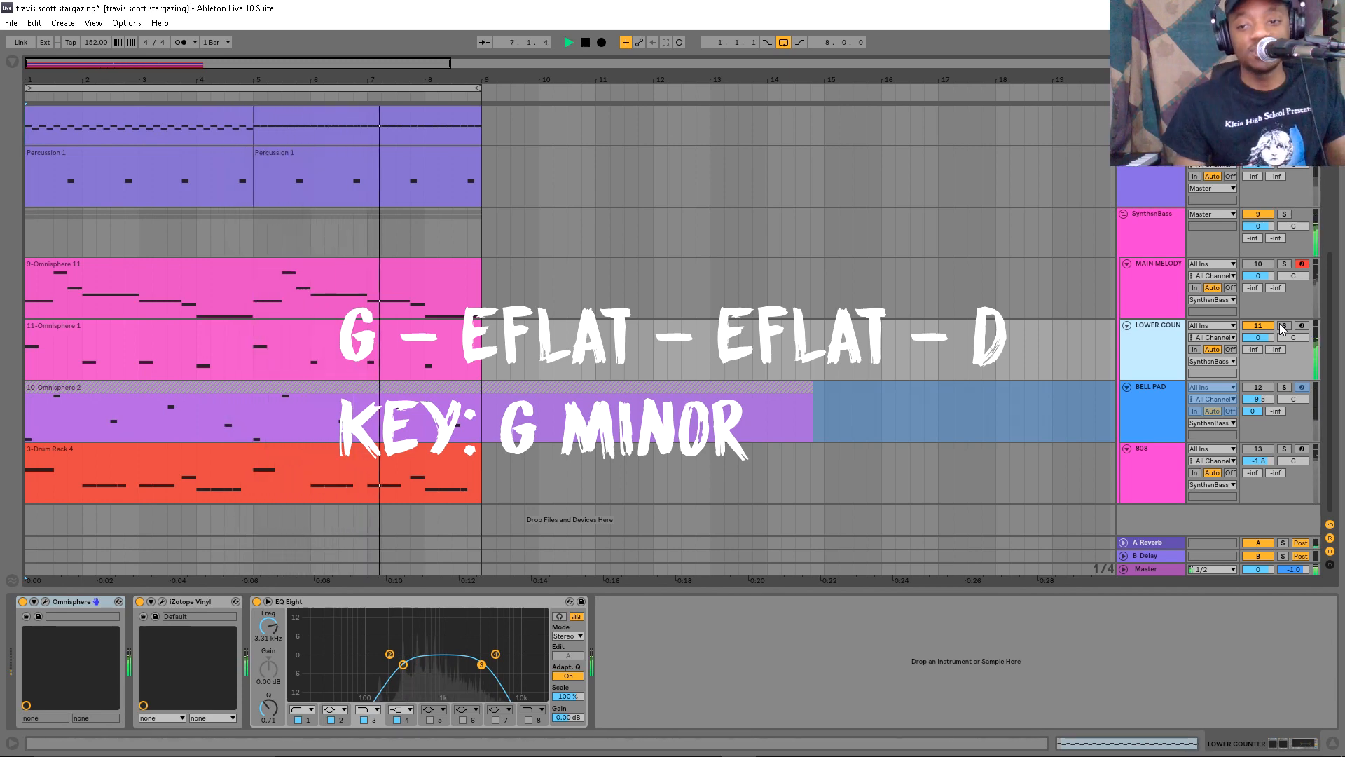
Reactivate the MAIN MELODY track and play it together with the lower counter melody.
{"action": "left_click", "coordinate": [1254, 266]}
{"action": "key", "text": "space"}
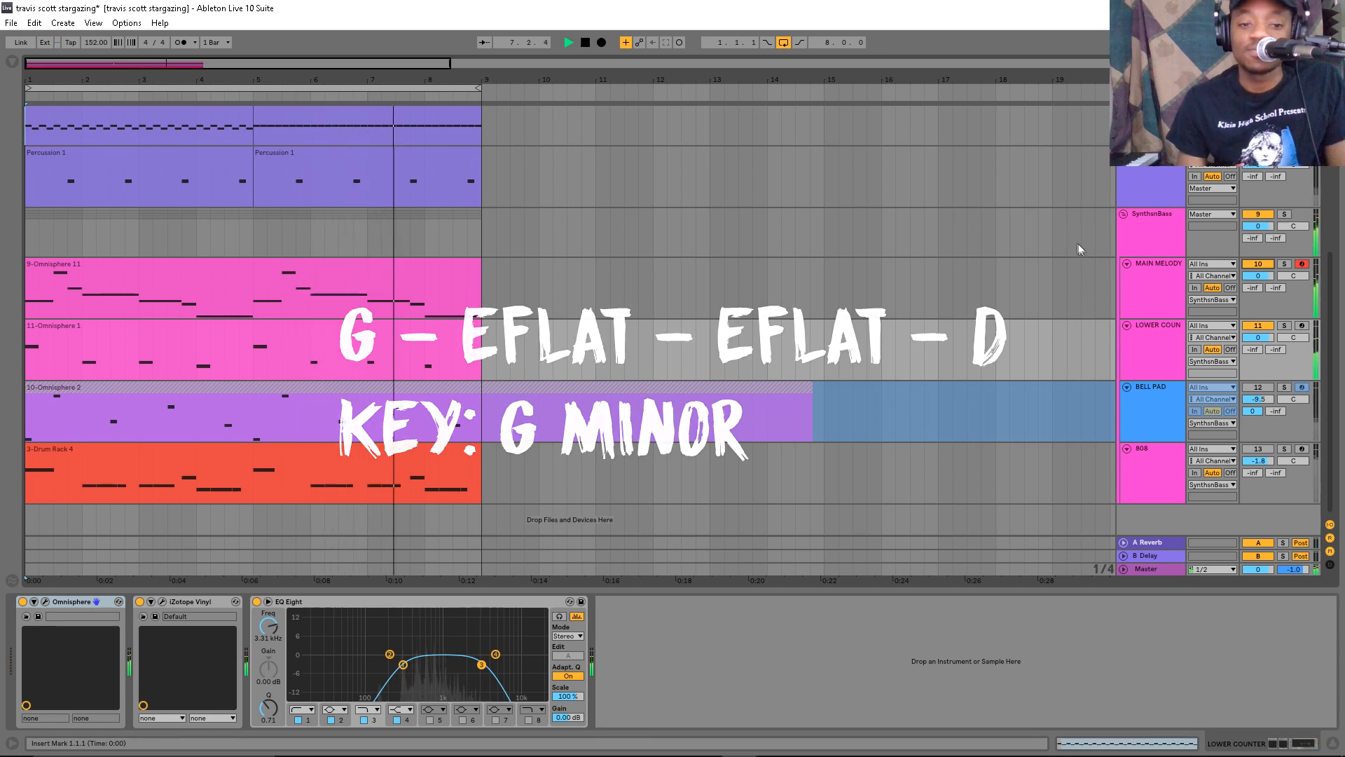
{"action": "key", "text": "space"}
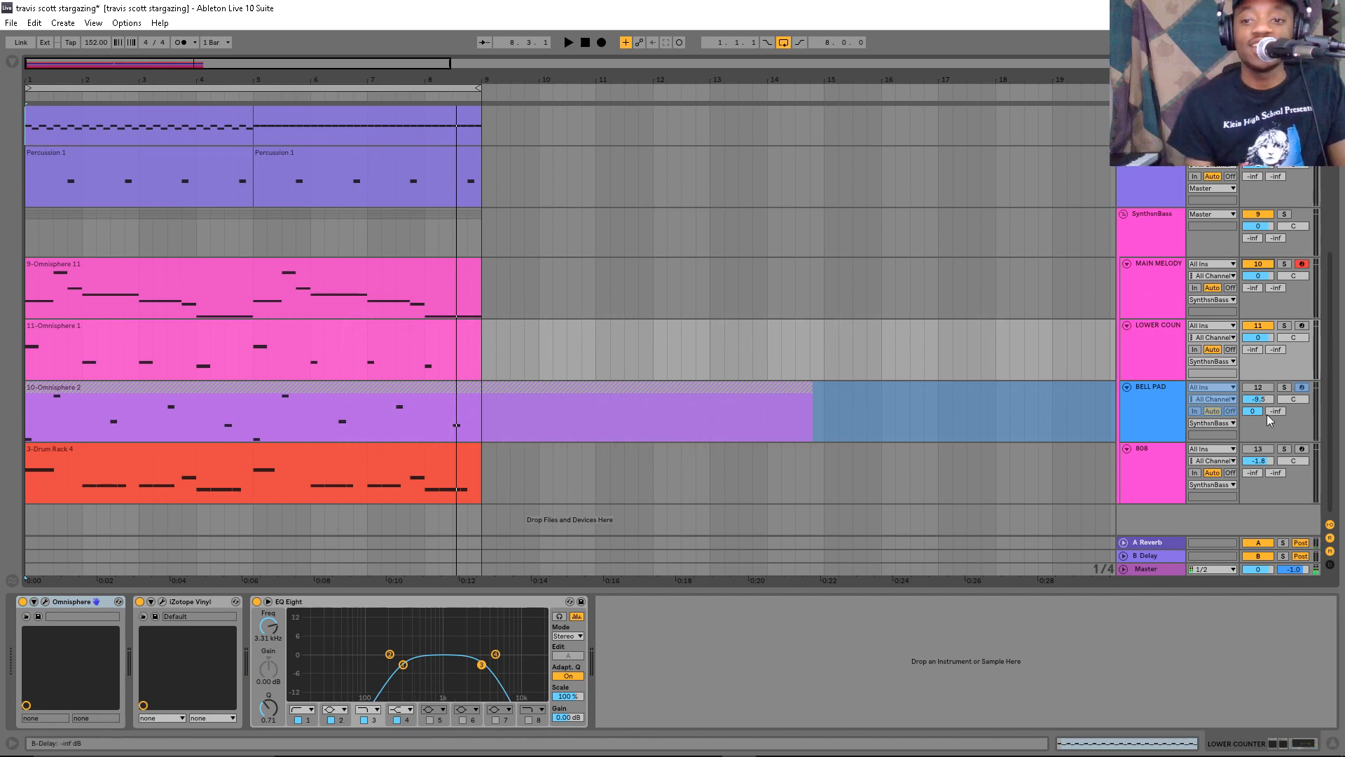
Activate the BELL PAD track, mute both other melody tracks, and play the bell pad by itself.
{"action": "left_click", "coordinate": [1159, 345]}
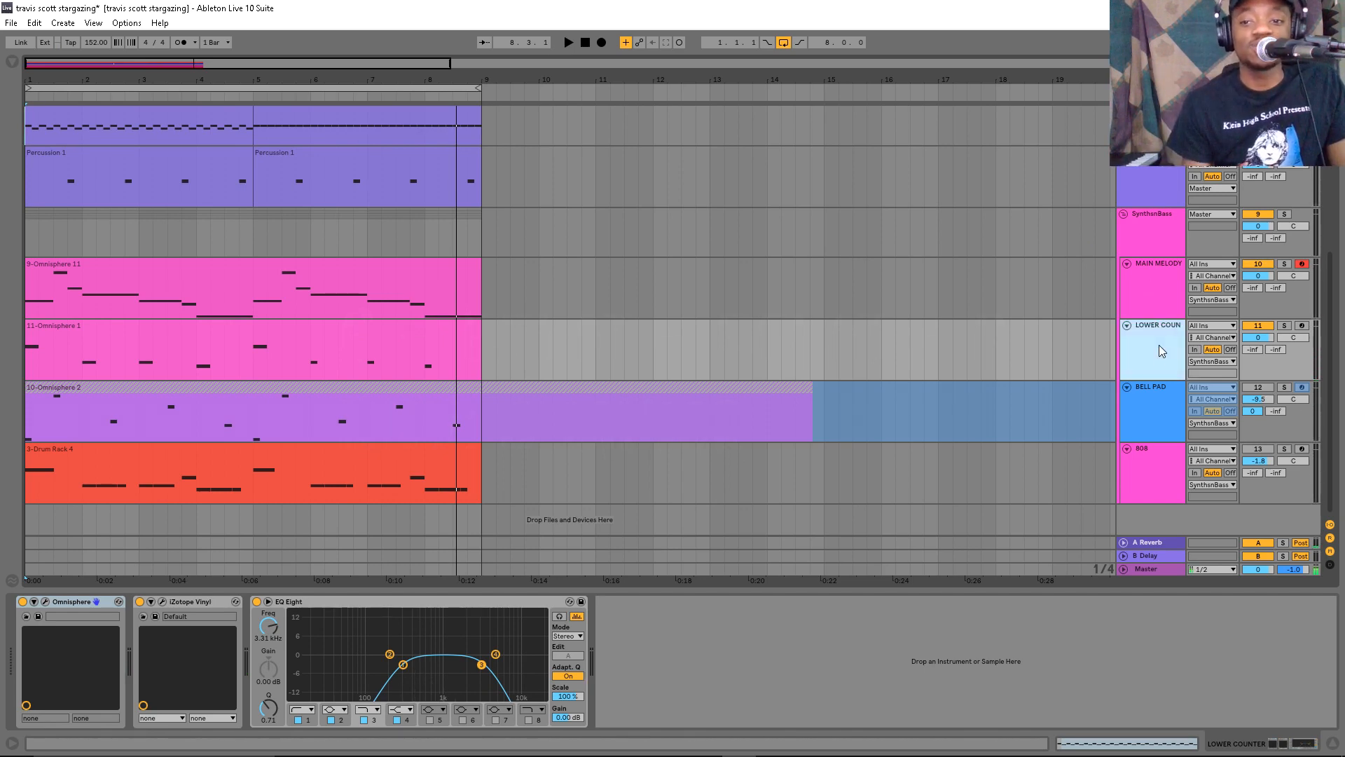
{"action": "left_click", "coordinate": [1149, 404]}
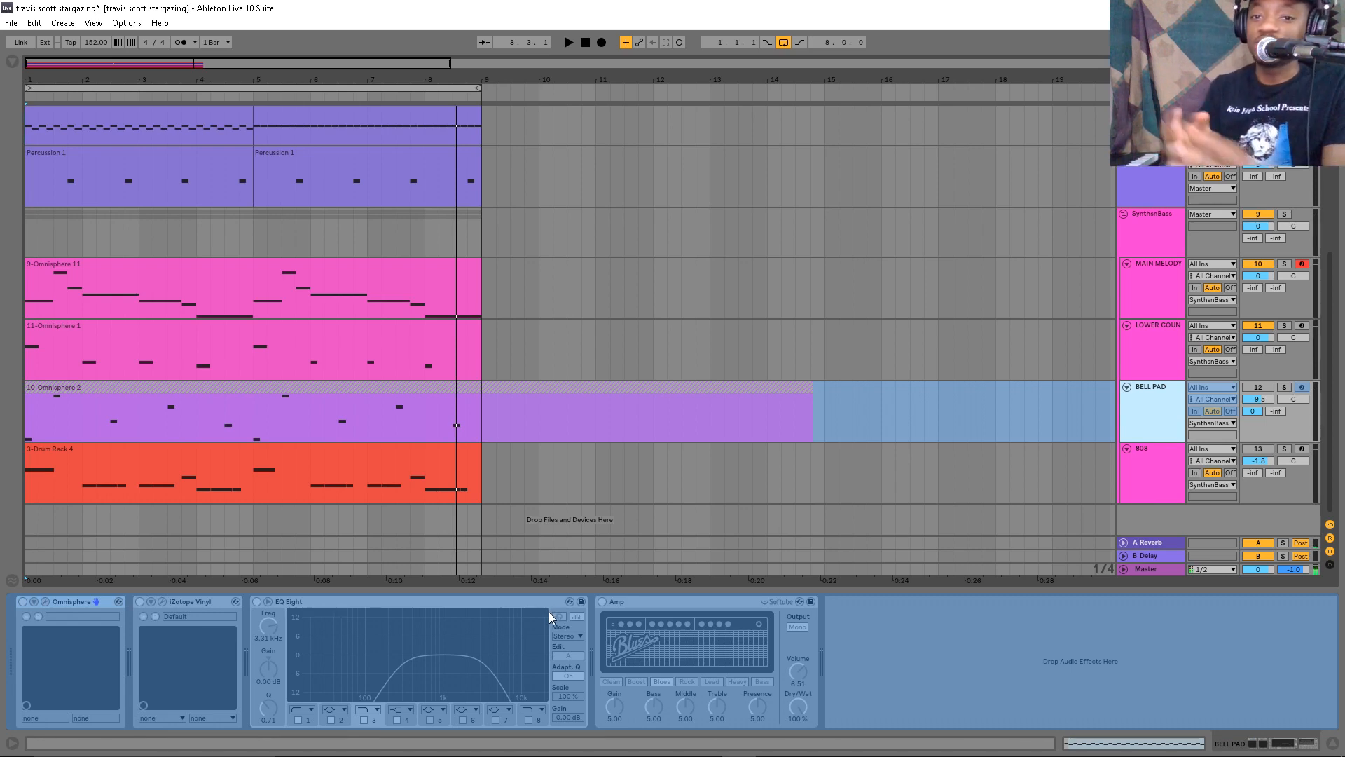
{"action": "key", "text": "space"}
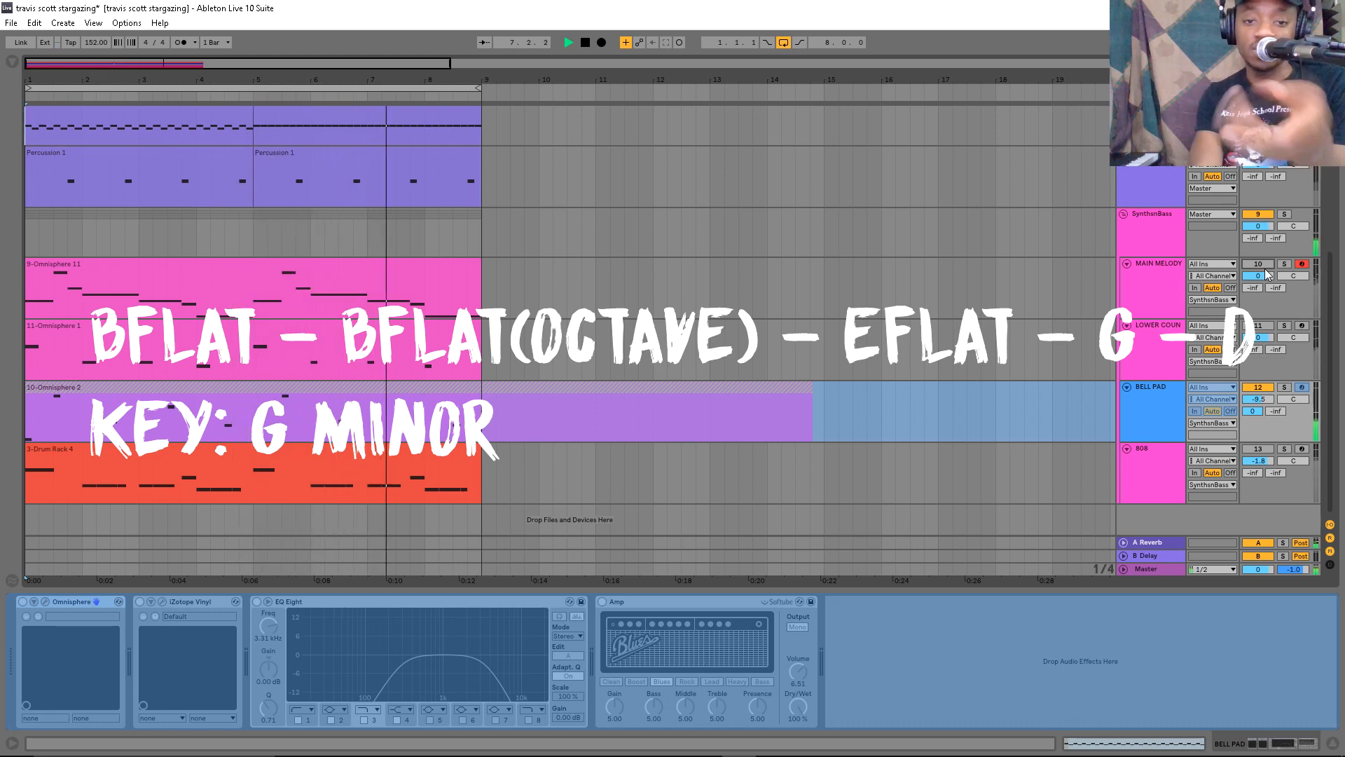
{"action": "key", "text": "space"}
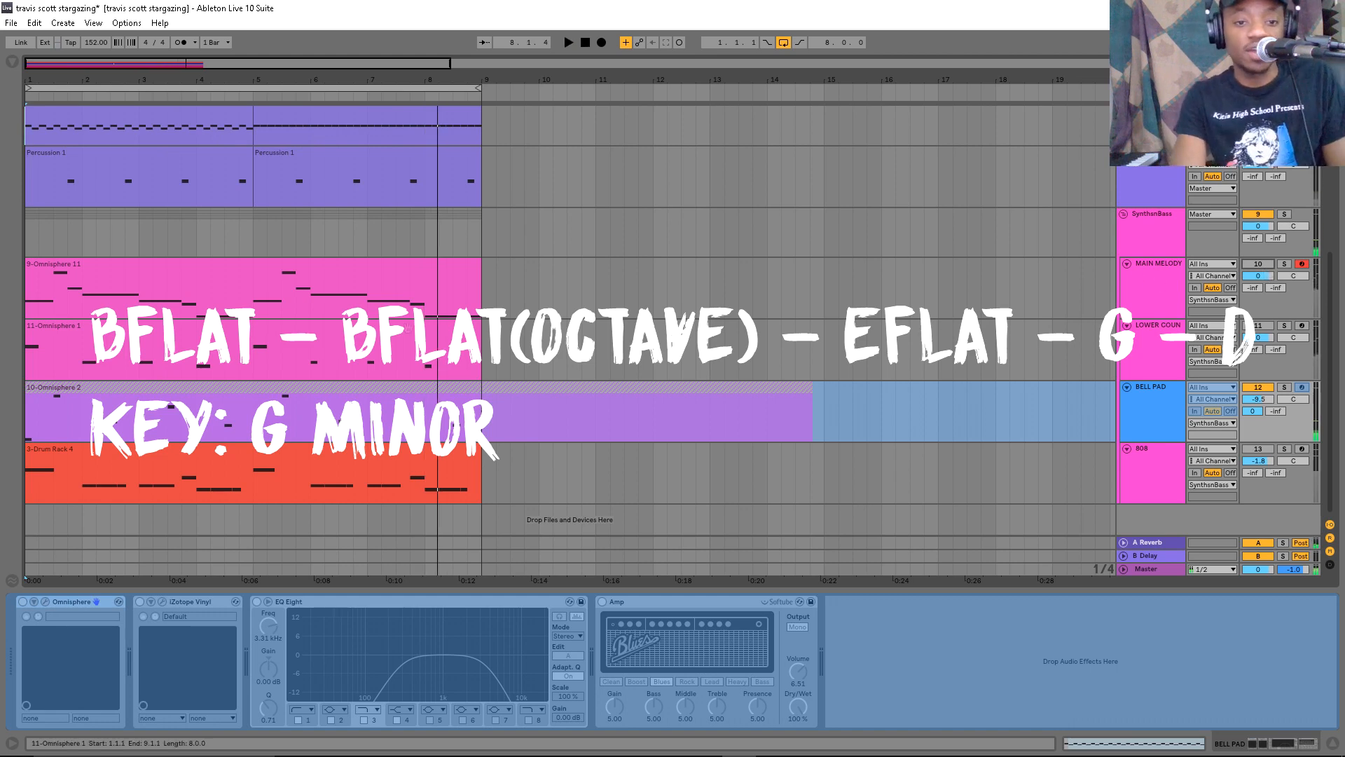
Open the BELL PAD track's Omnisphere clip and enlarge its MIDI note editor.
{"action": "double_click", "coordinate": [351, 387]}
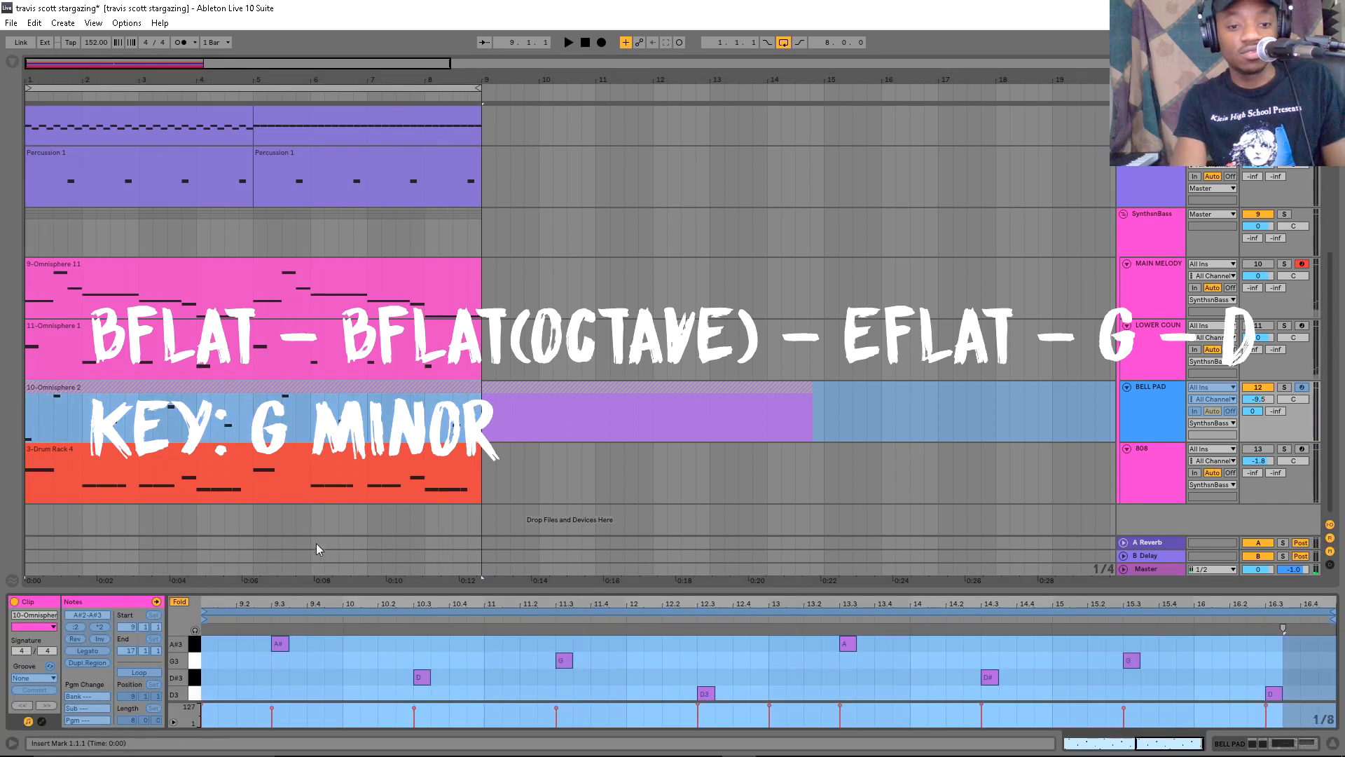
{"action": "key", "text": "space"}
{"action": "left_click_drag", "start_coordinate": [459, 604], "coordinate": [511, 243]}
Play the BELL PAD clip repeatedly from its start to follow its note sequence in the editor.
{"action": "key", "text": "space"}
{"action": "key", "text": "space"}
{"action": "key", "text": "space"}
{"action": "key", "text": "space"}
{"action": "key", "text": "space"}
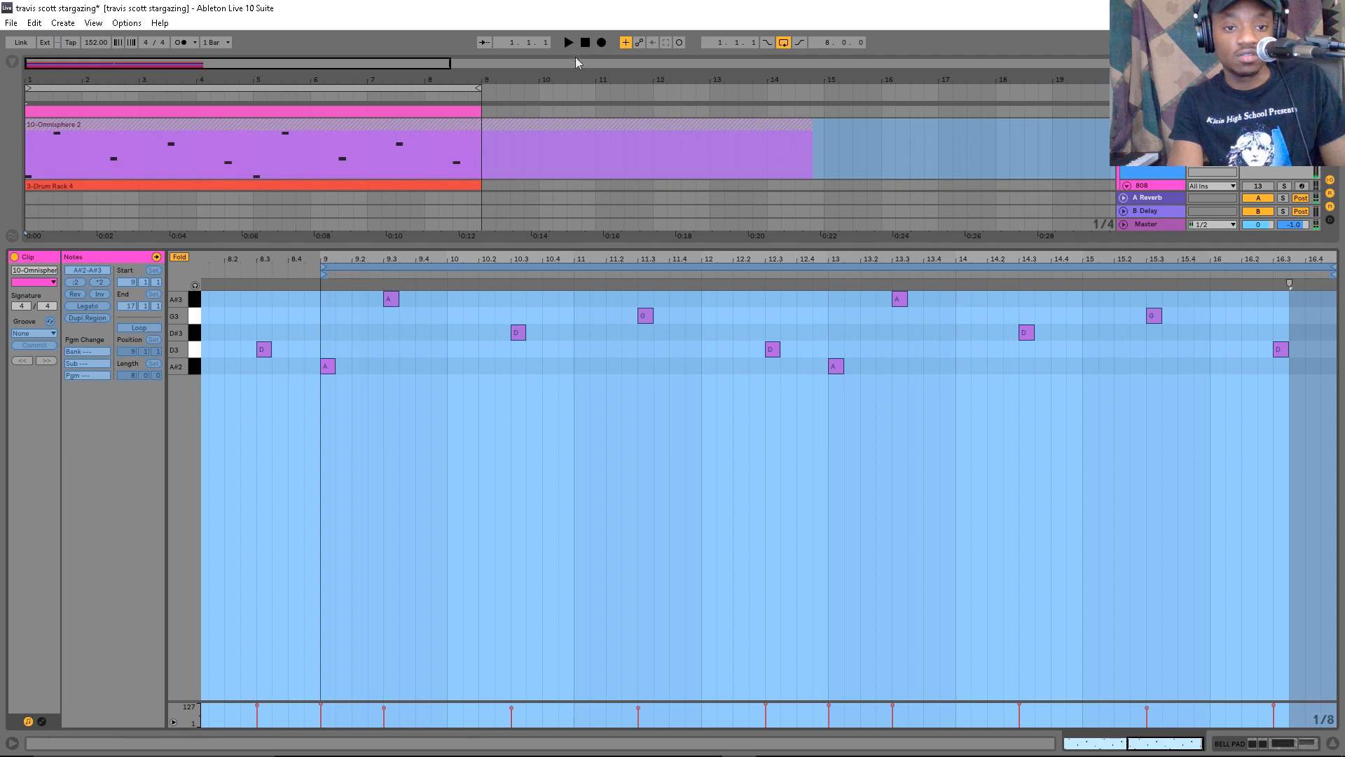
{"action": "key", "text": "space"}
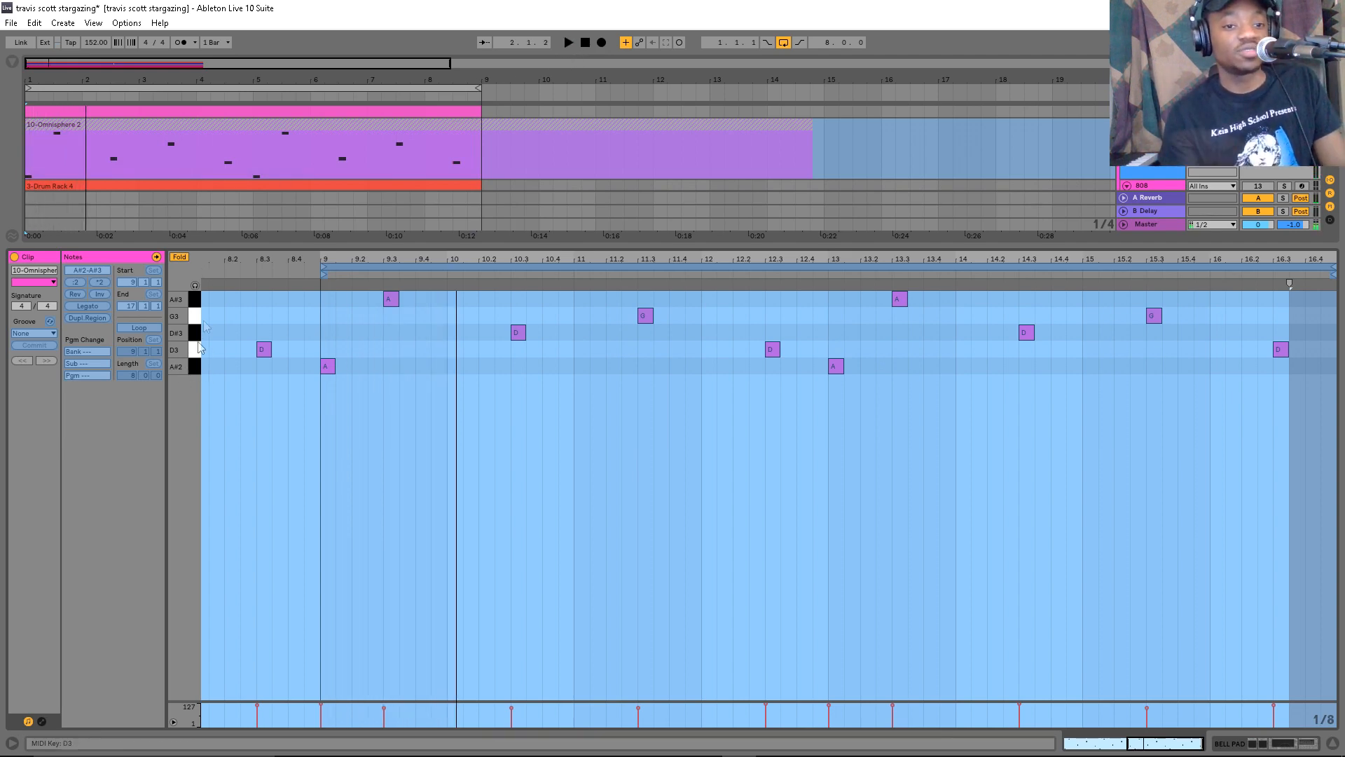
{"action": "key", "text": "space"}
{"action": "key", "text": "space"}
{"action": "key", "text": "space"}
{"action": "key", "text": "space"}
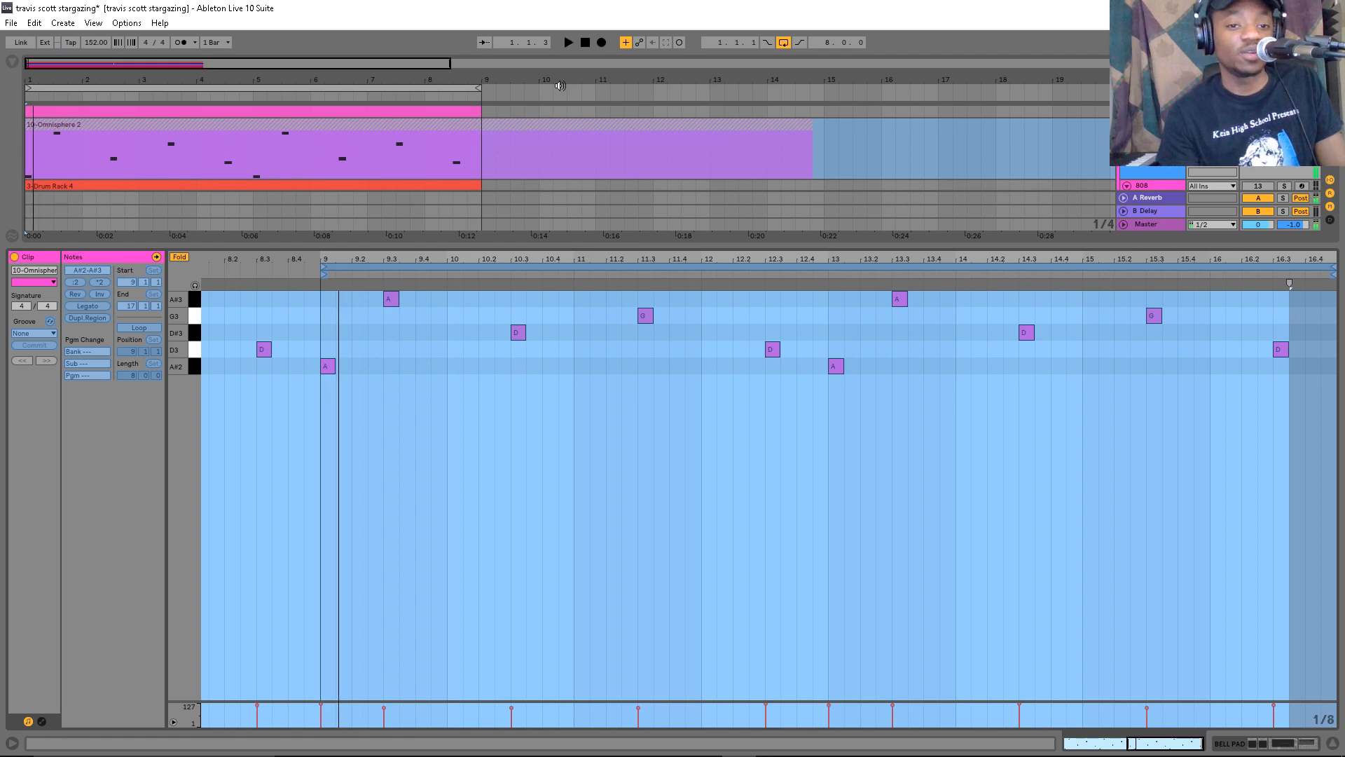
{"action": "key", "text": "space"}
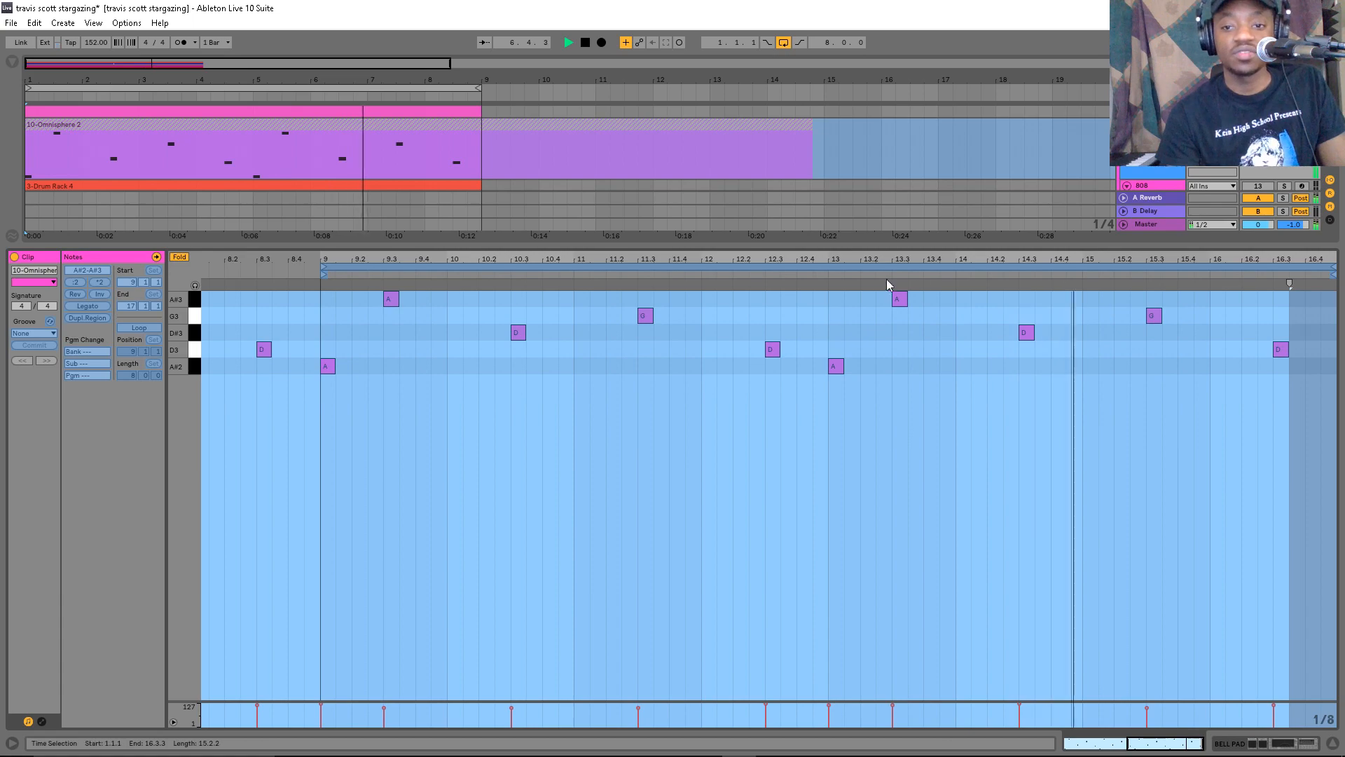
Shrink the note editor, reactivate MAIN MELODY and the lower counter melody, and play them with the bell pad.
{"action": "left_click_drag", "start_coordinate": [879, 248], "coordinate": [904, 539]}
{"action": "key", "text": "space"}
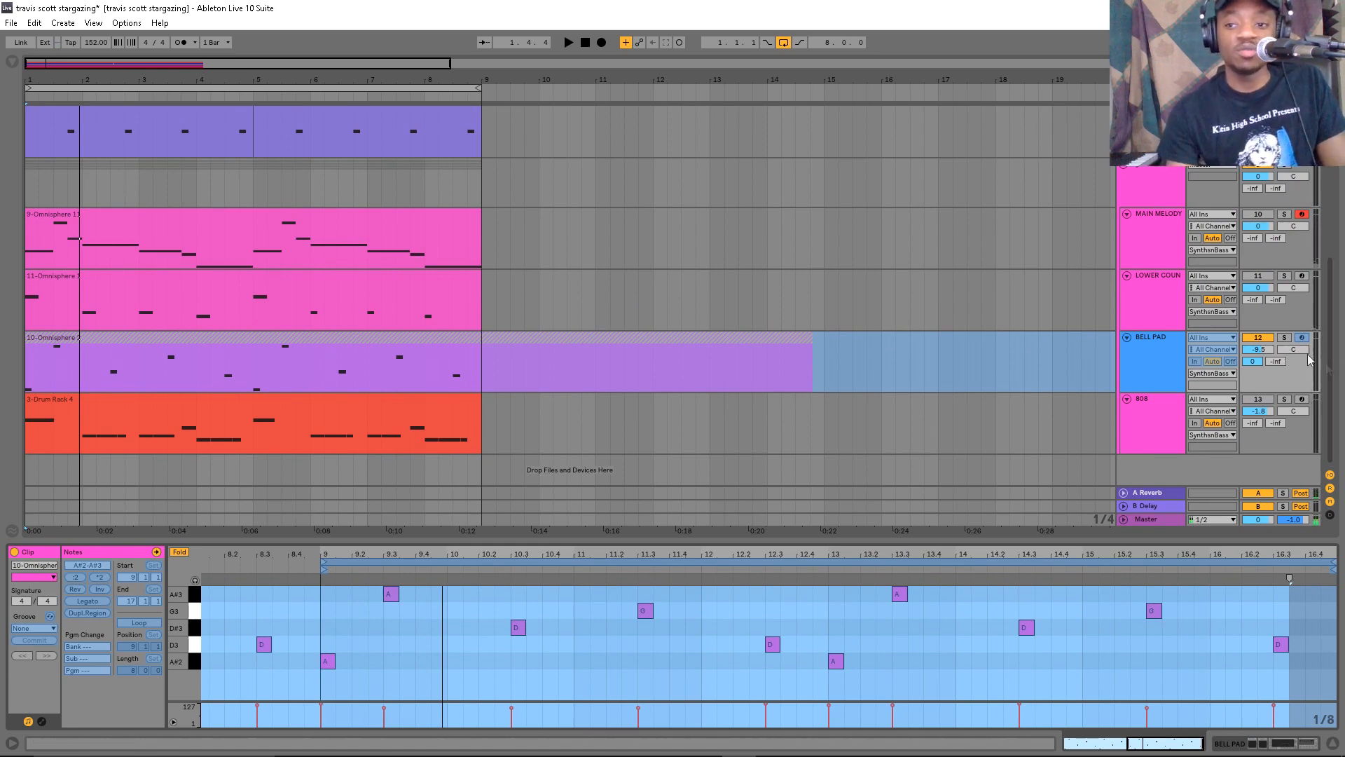
{"action": "left_click", "coordinate": [1252, 276]}
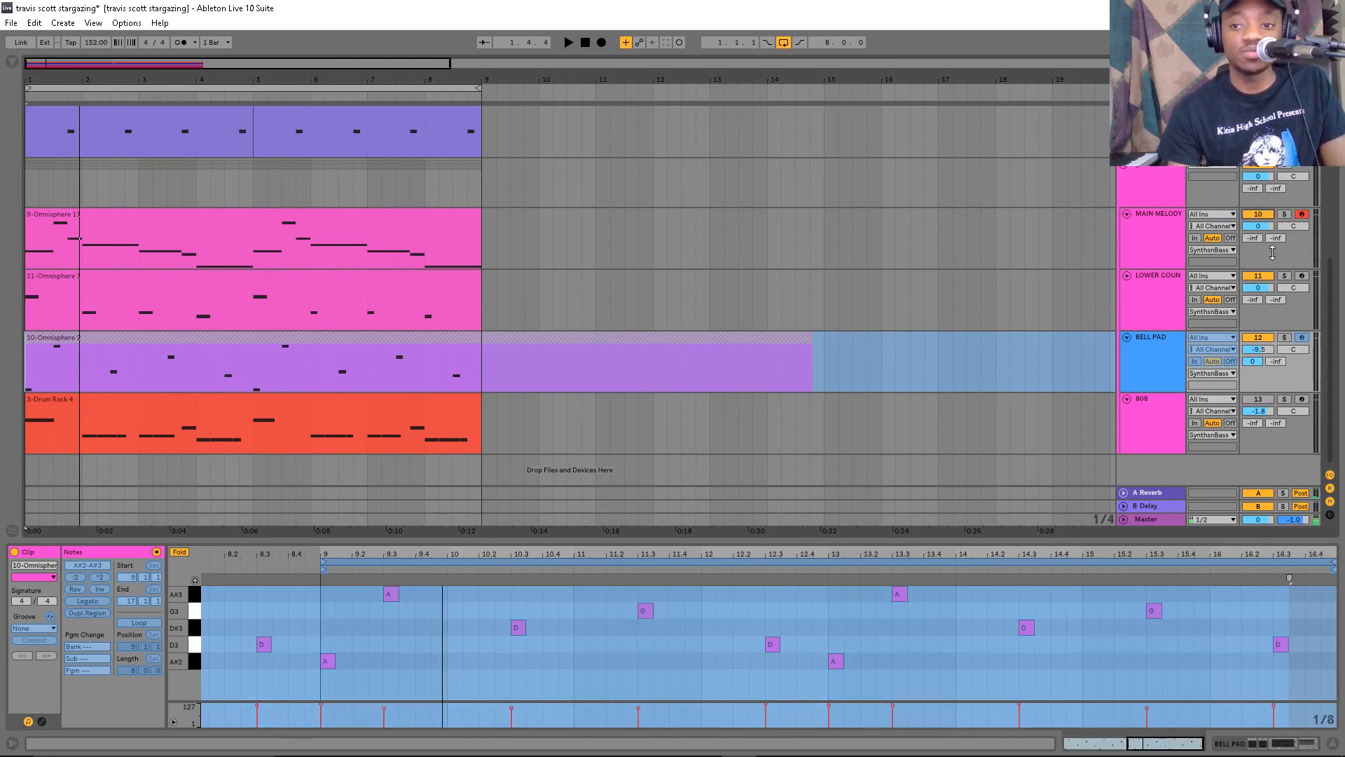
{"action": "left_click_drag", "start_coordinate": [1332, 342], "coordinate": [1335, 311]}
{"action": "key", "text": "space"}
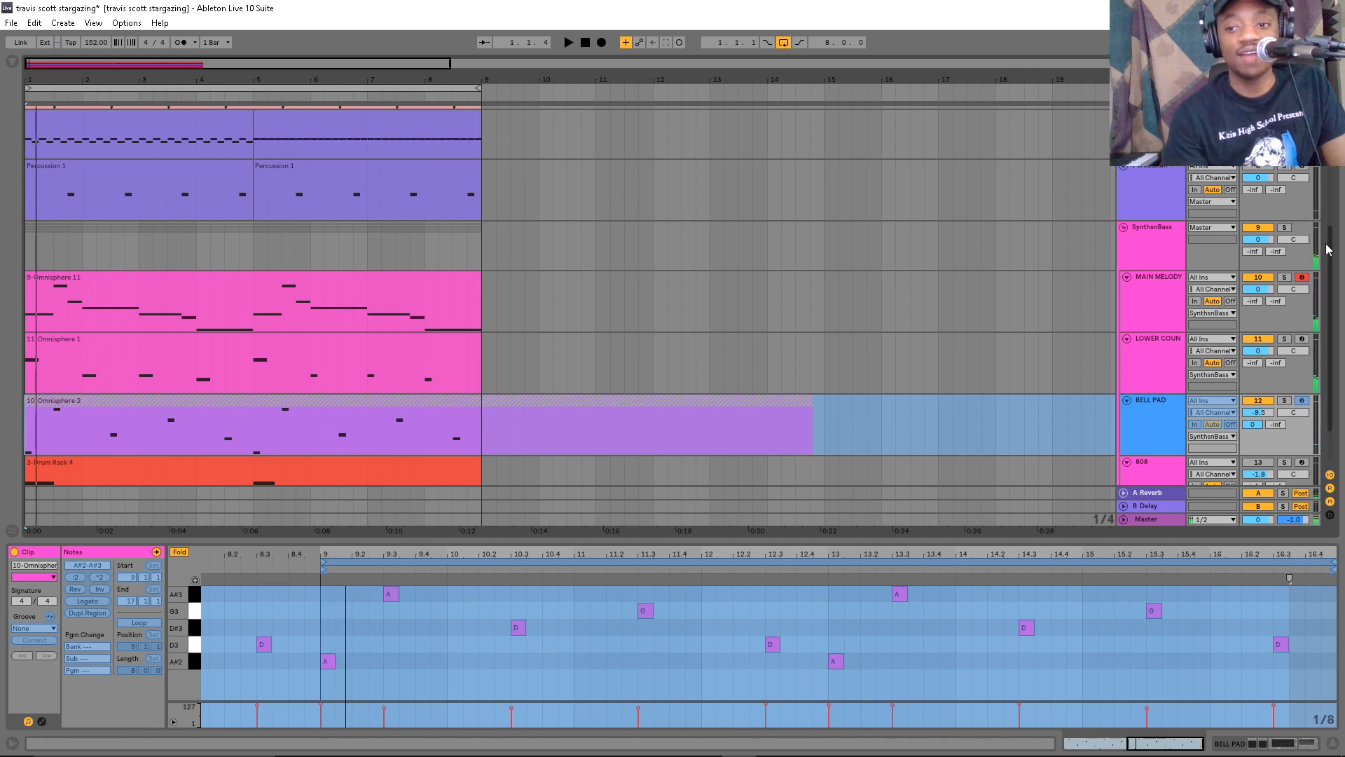
Mute the SynthnBass group and the Snare track.
{"action": "scroll", "coordinate": [1326, 248], "scroll_direction": "up", "scroll_amount": 5}
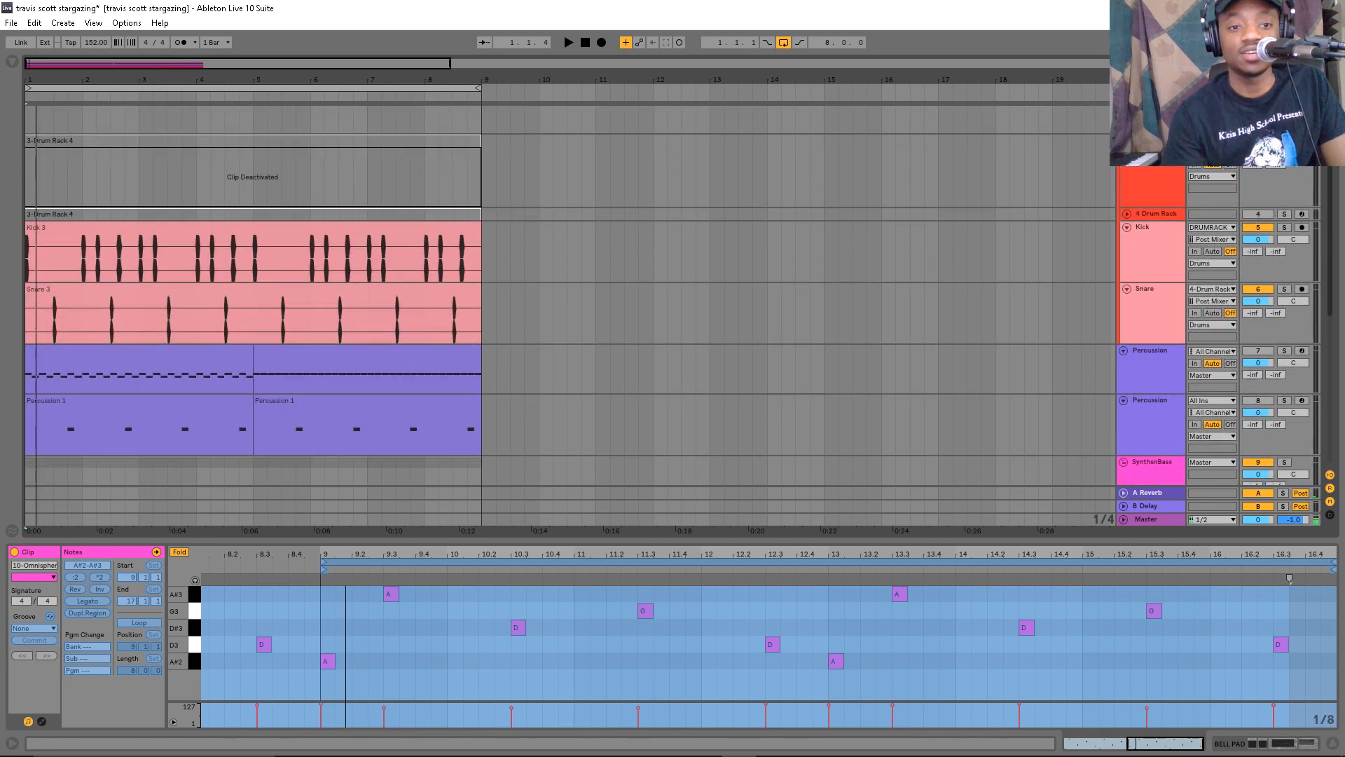
{"action": "scroll", "coordinate": [1246, 210], "scroll_direction": "down", "scroll_amount": 3}
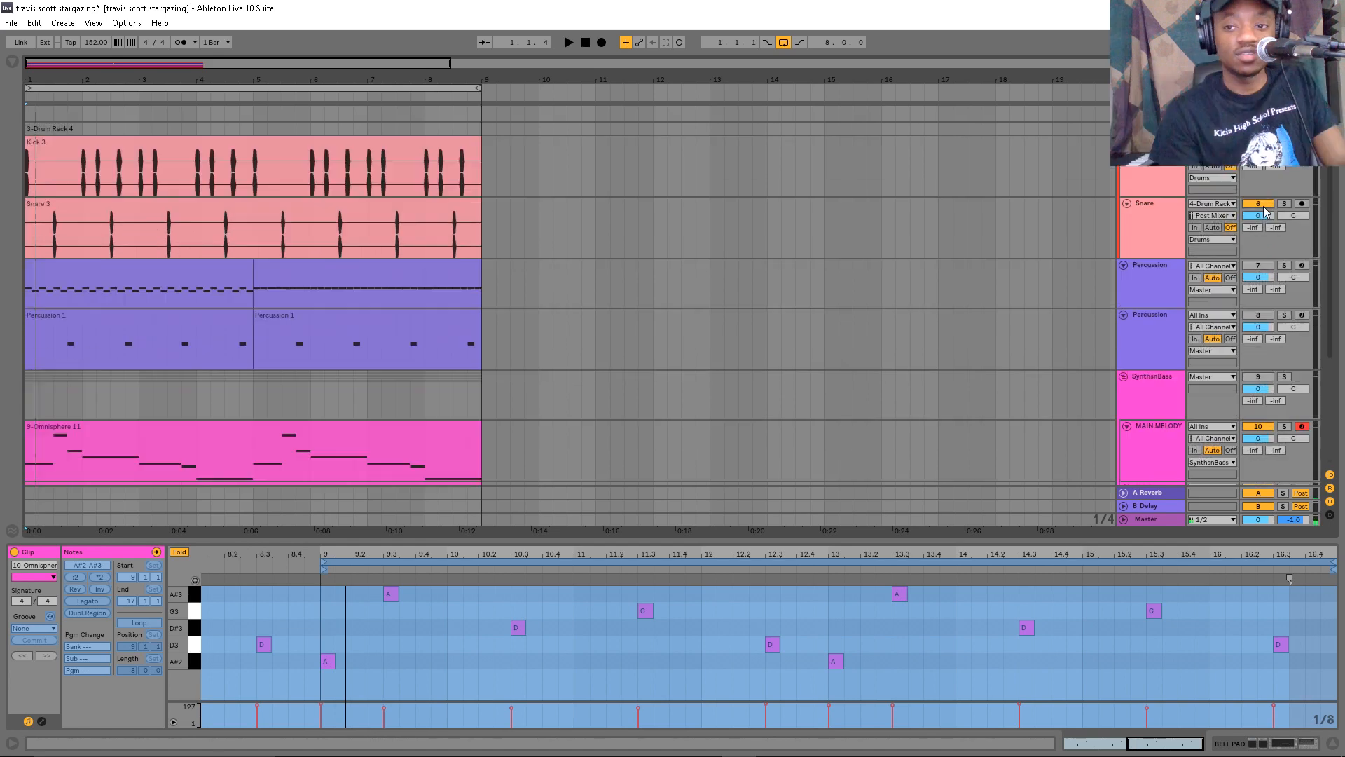
{"action": "left_click", "coordinate": [1262, 206]}
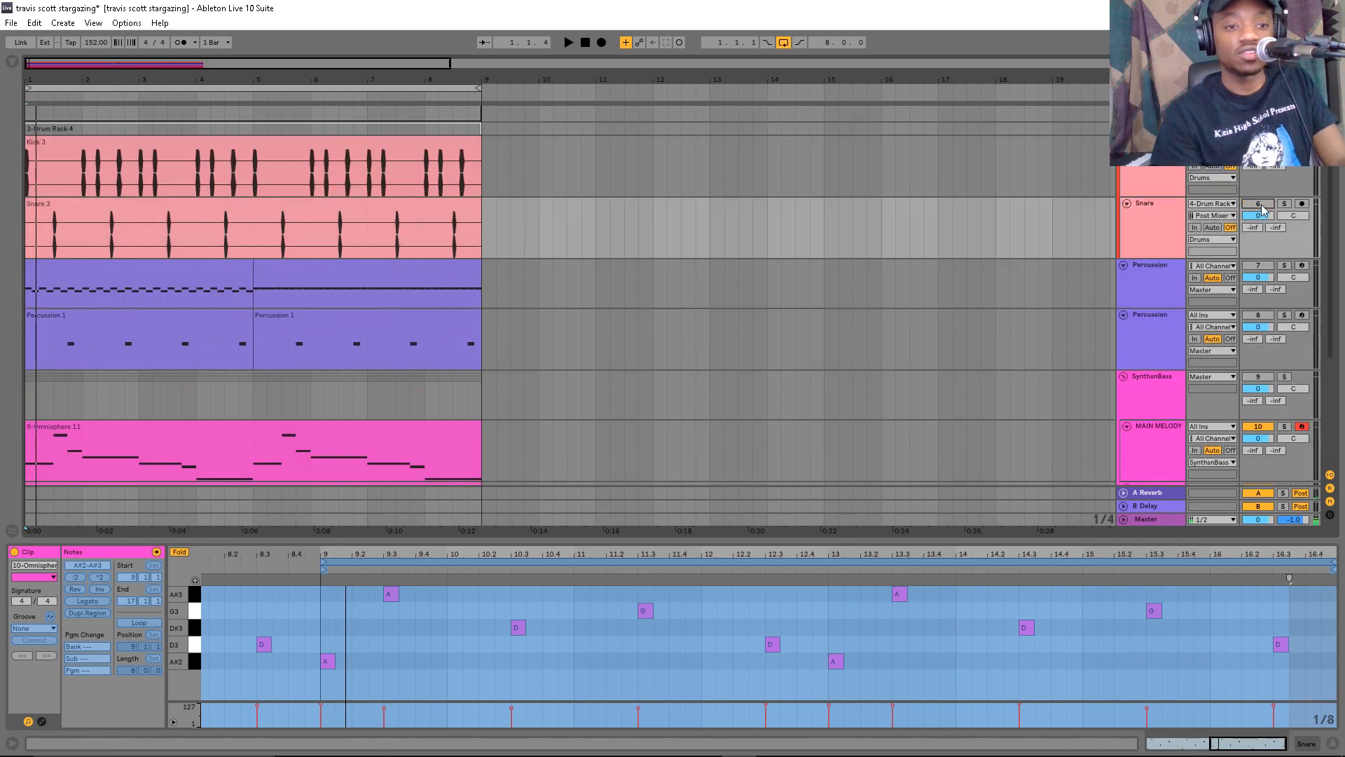
Play the kick pattern without the snare, turn on the metronome, and replay the pattern against it.
{"action": "key", "text": "space"}
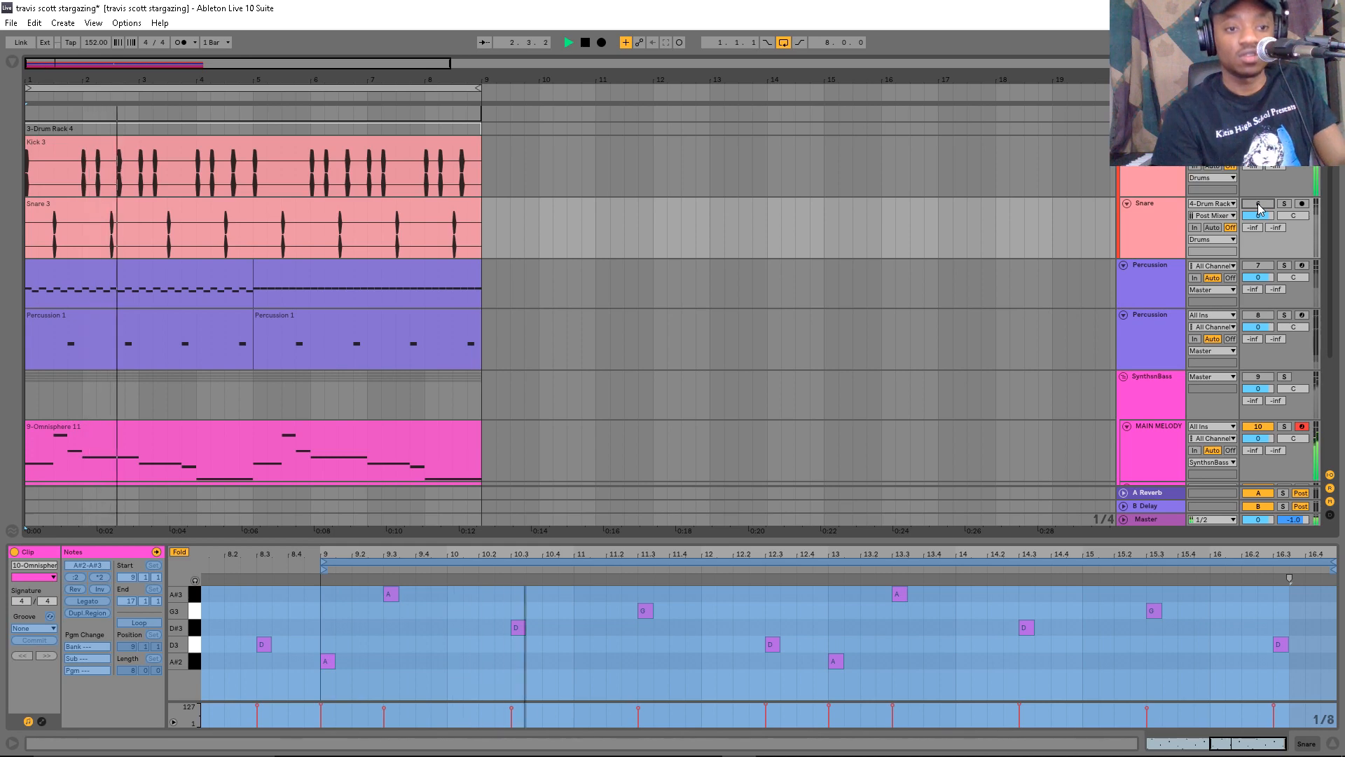
{"action": "key", "text": "space"}
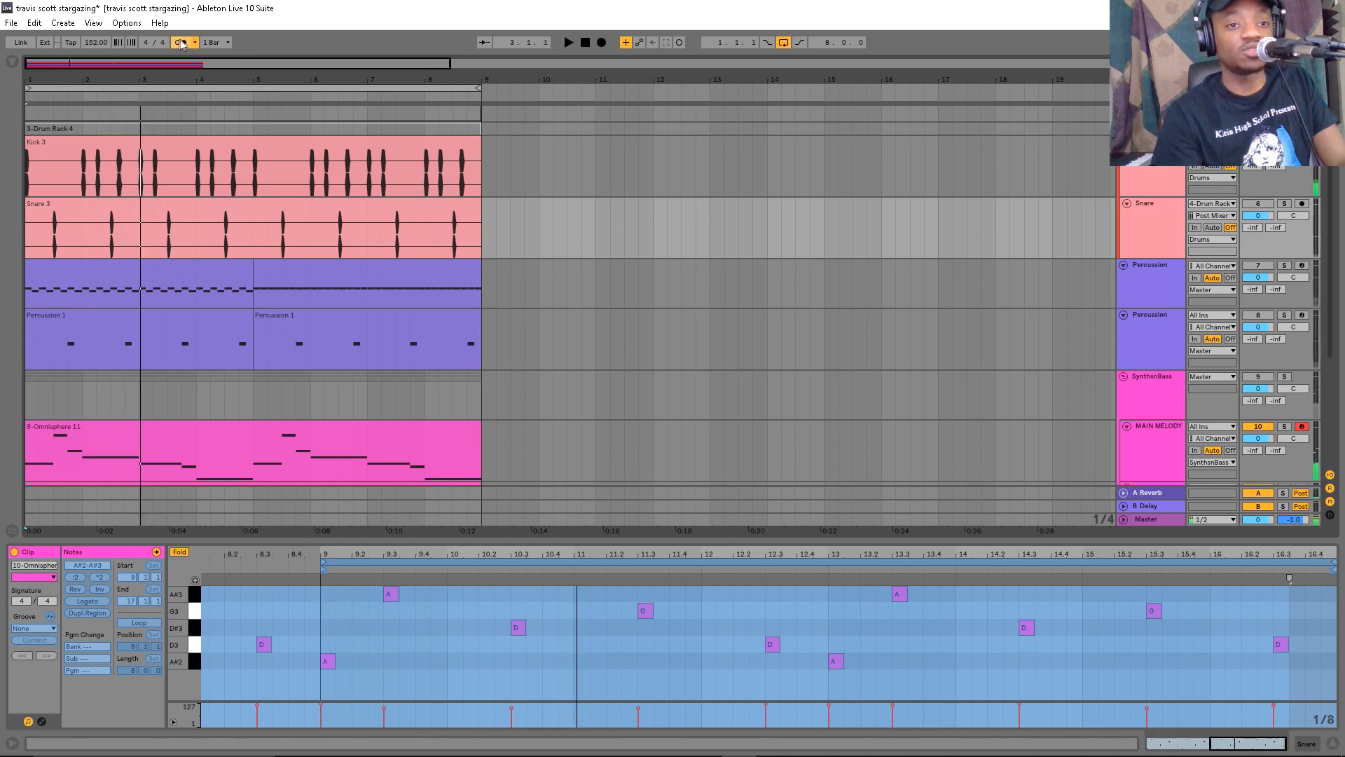
{"action": "key", "text": "space"}
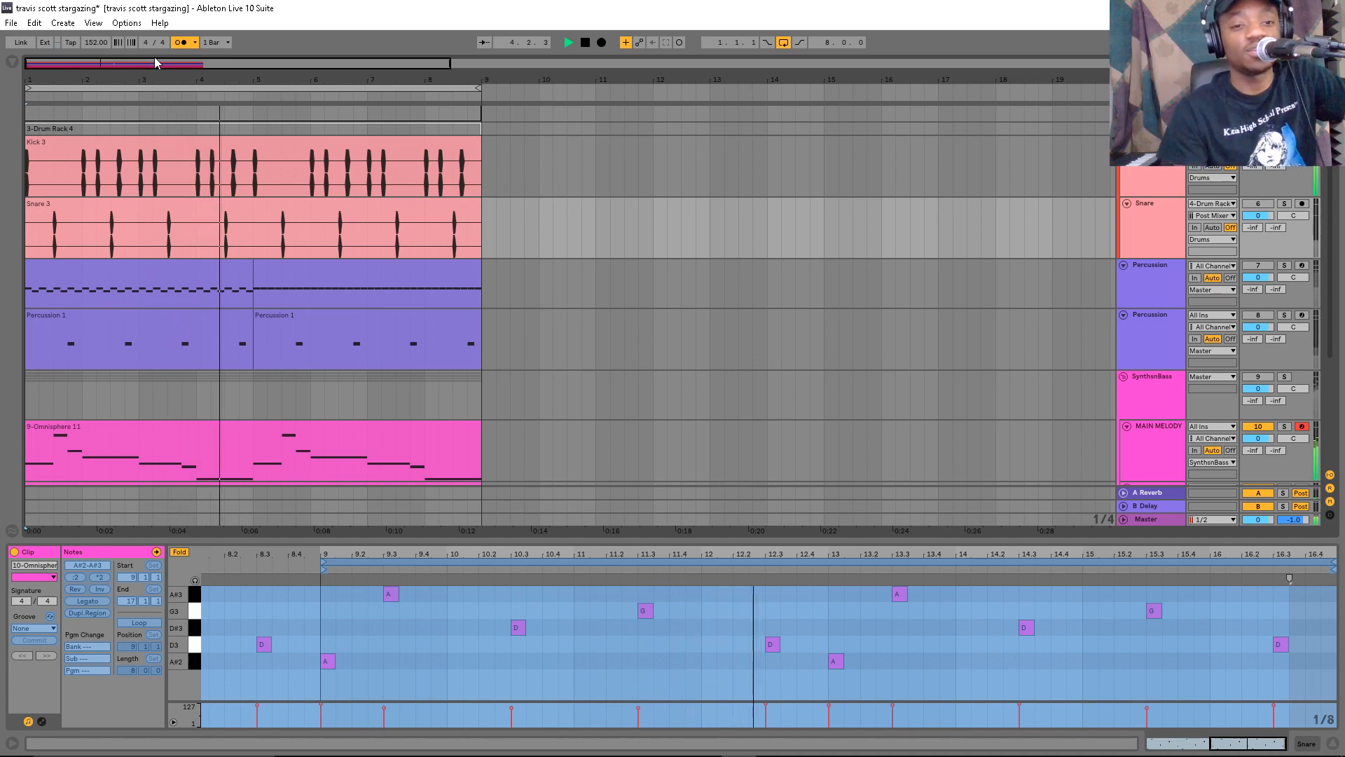
{"action": "key", "text": "space"}
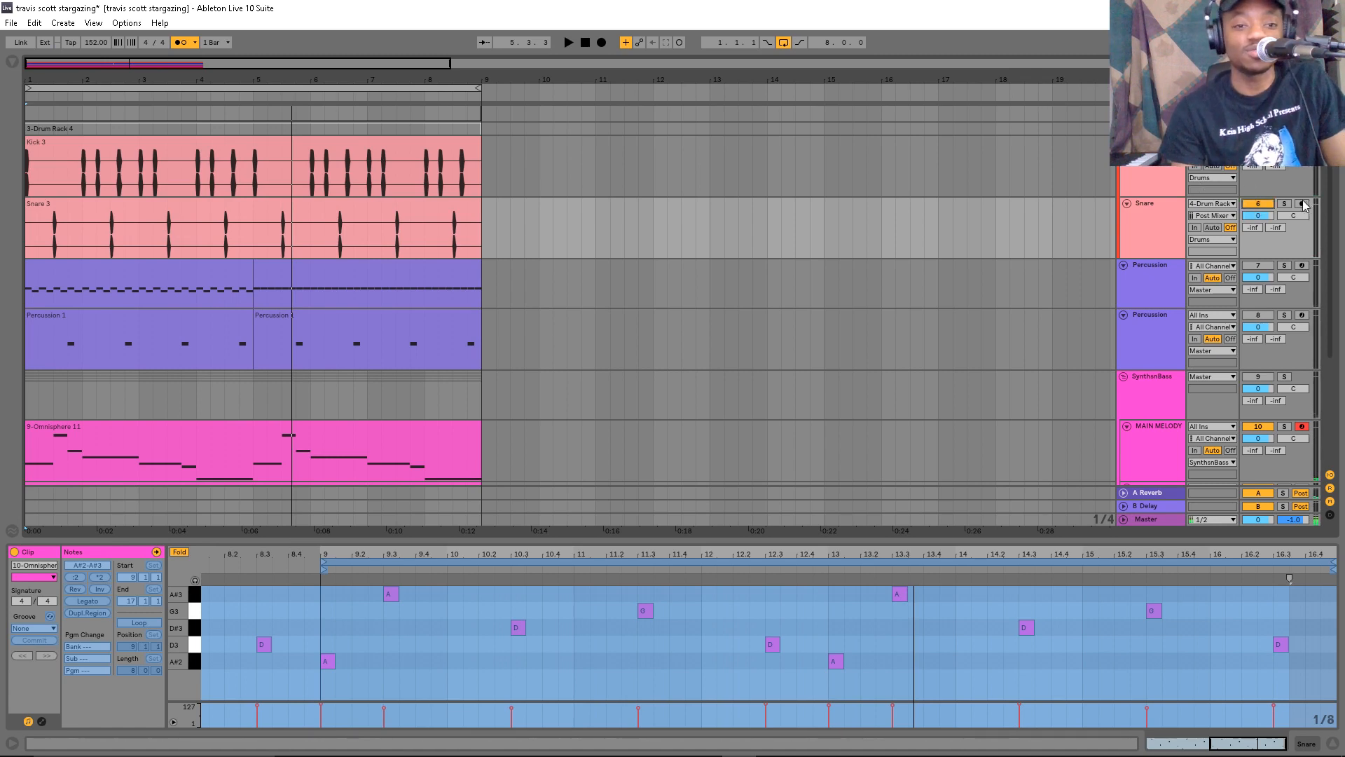
Play the kick and snare patterns together against the metronome.
{"action": "key", "text": "space"}
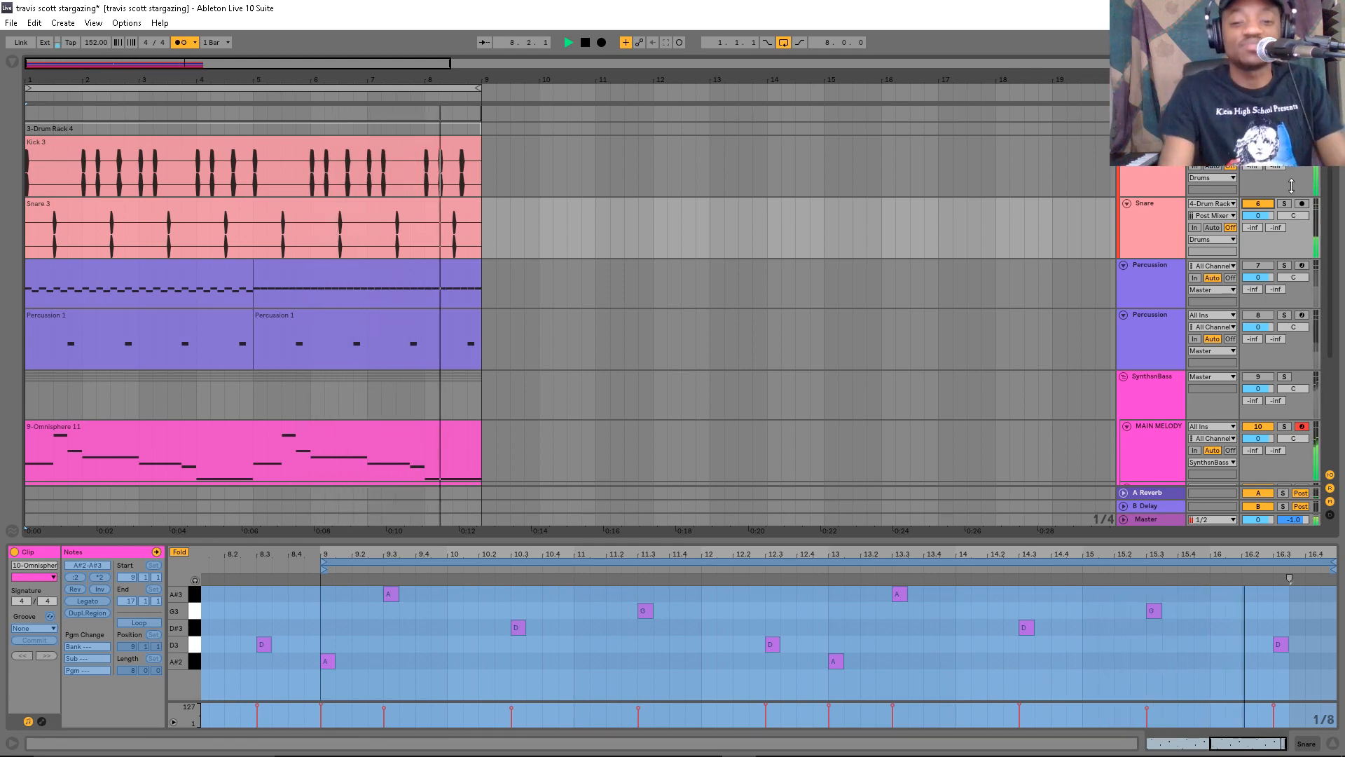
{"action": "key", "text": "space"}
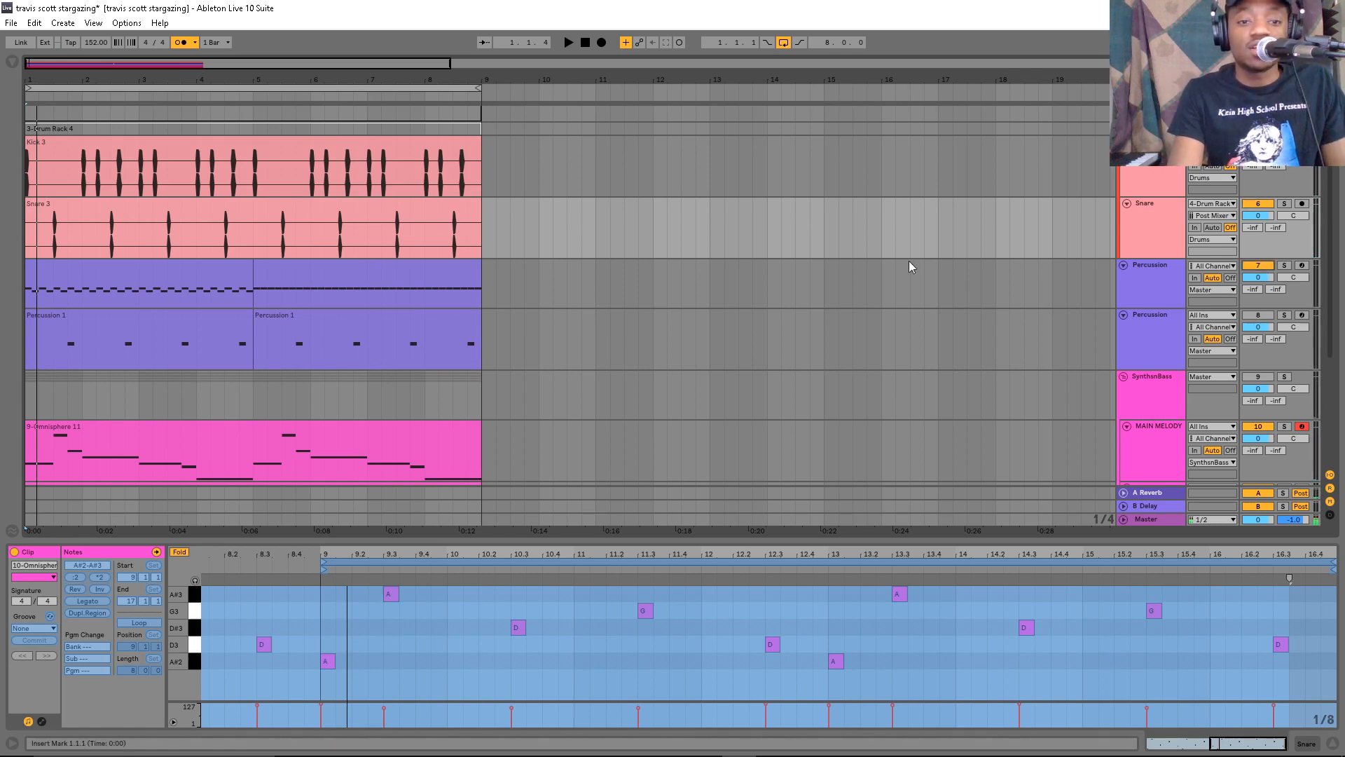
Open the upper Percussion track's first clip to examine its notes, and play it from the start with the kick and snare.
{"action": "left_click", "coordinate": [141, 271]}
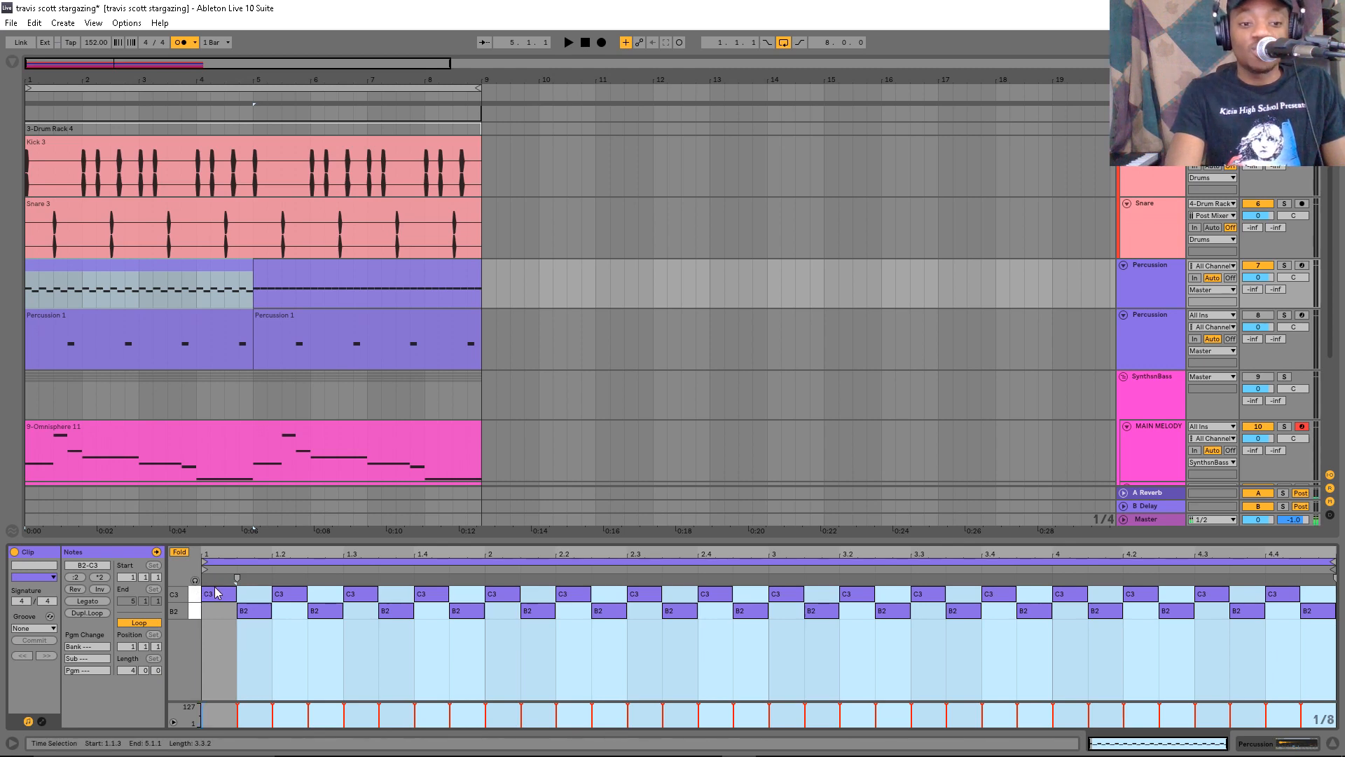
{"action": "left_click", "coordinate": [217, 271]}
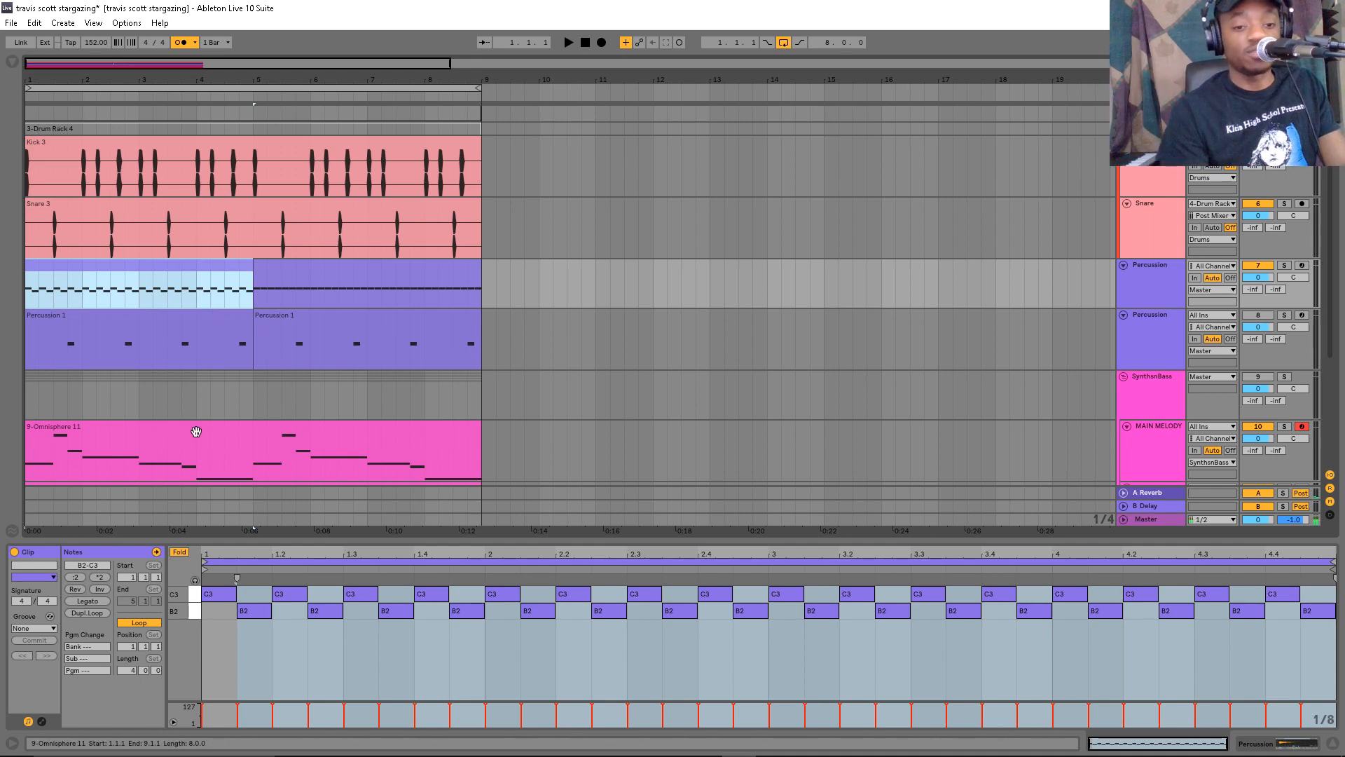
{"action": "left_click", "coordinate": [31, 300]}
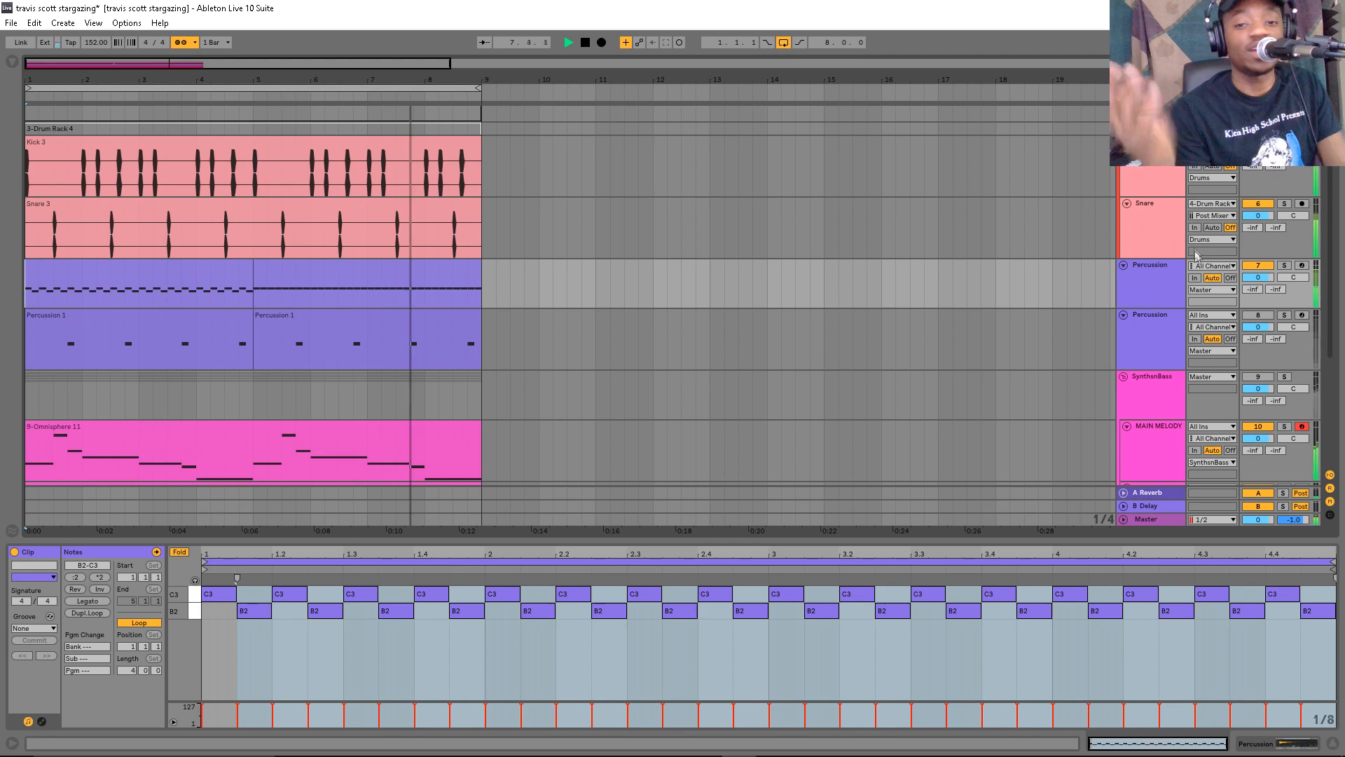
Activate the lower Percussion track and play its pattern together with the other drums.
{"action": "left_click", "coordinate": [1259, 316]}
{"action": "key", "text": "space"}
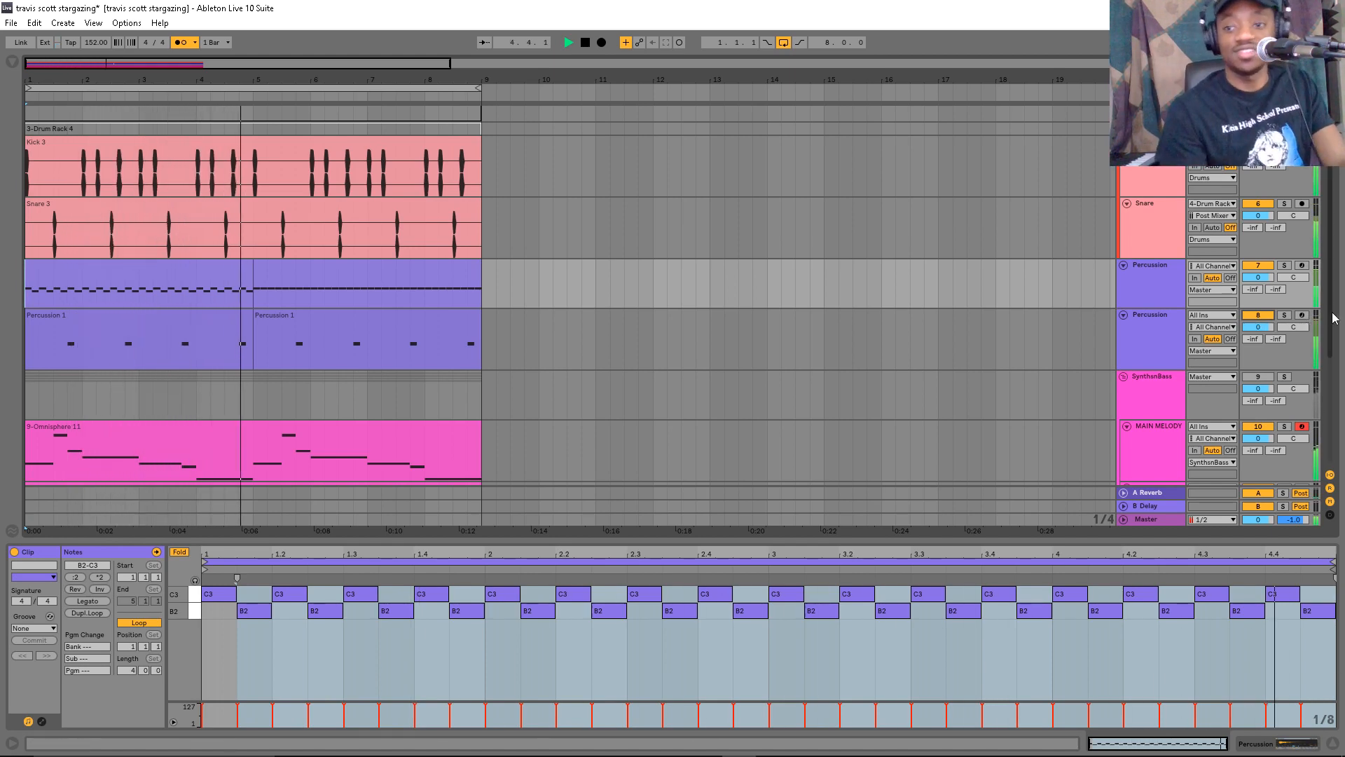
Turn off the metronome and play the drums together with the main melody, lower counter melody and bell pad.
{"action": "scroll", "coordinate": [1291, 392], "scroll_direction": "down", "scroll_amount": 6}
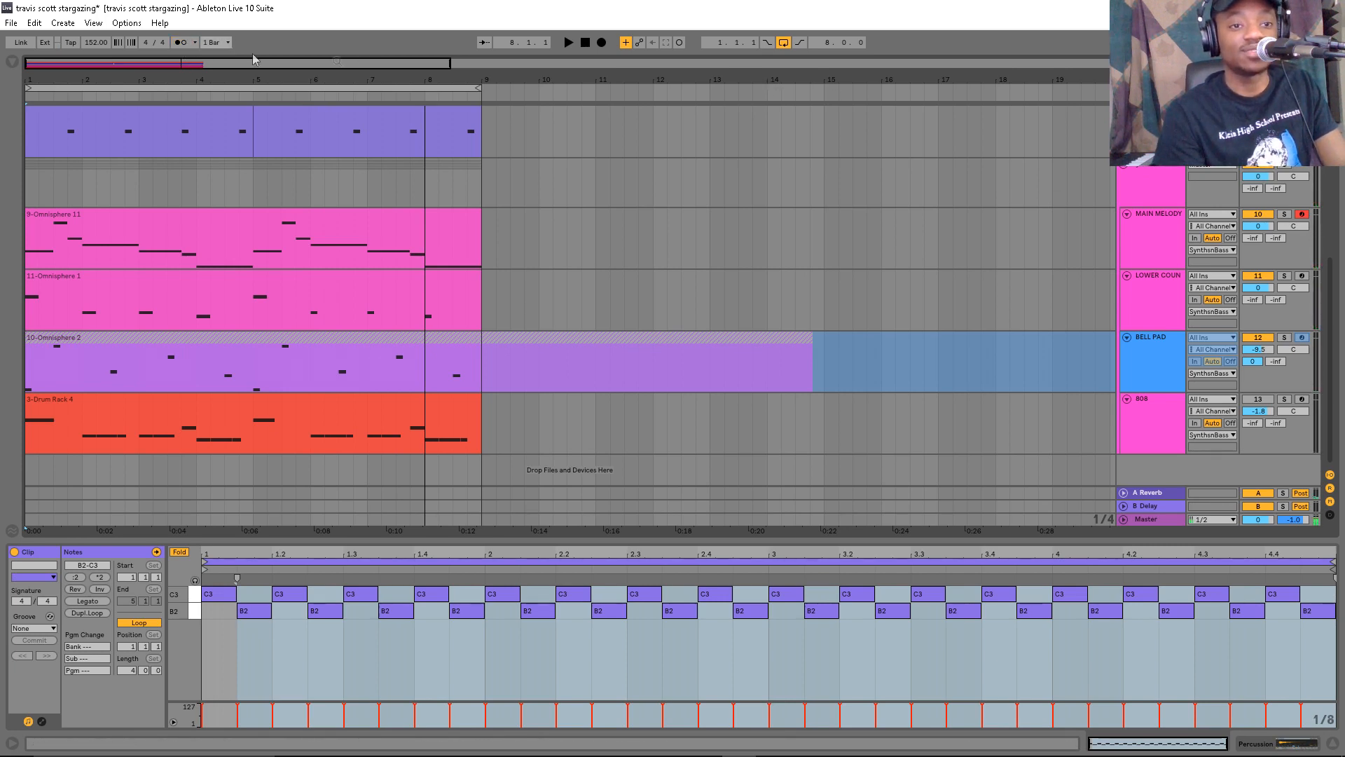
{"action": "key", "text": "space"}
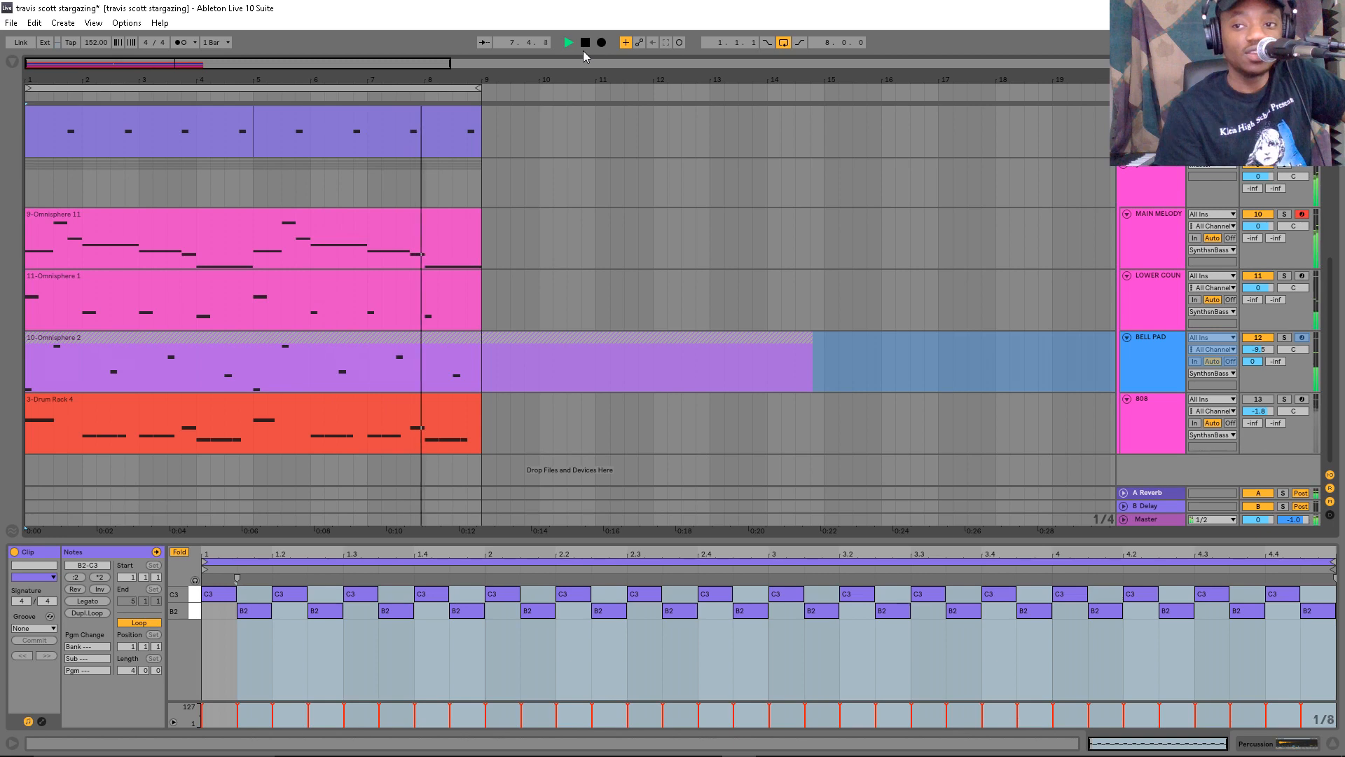
{"action": "key", "text": "space"}
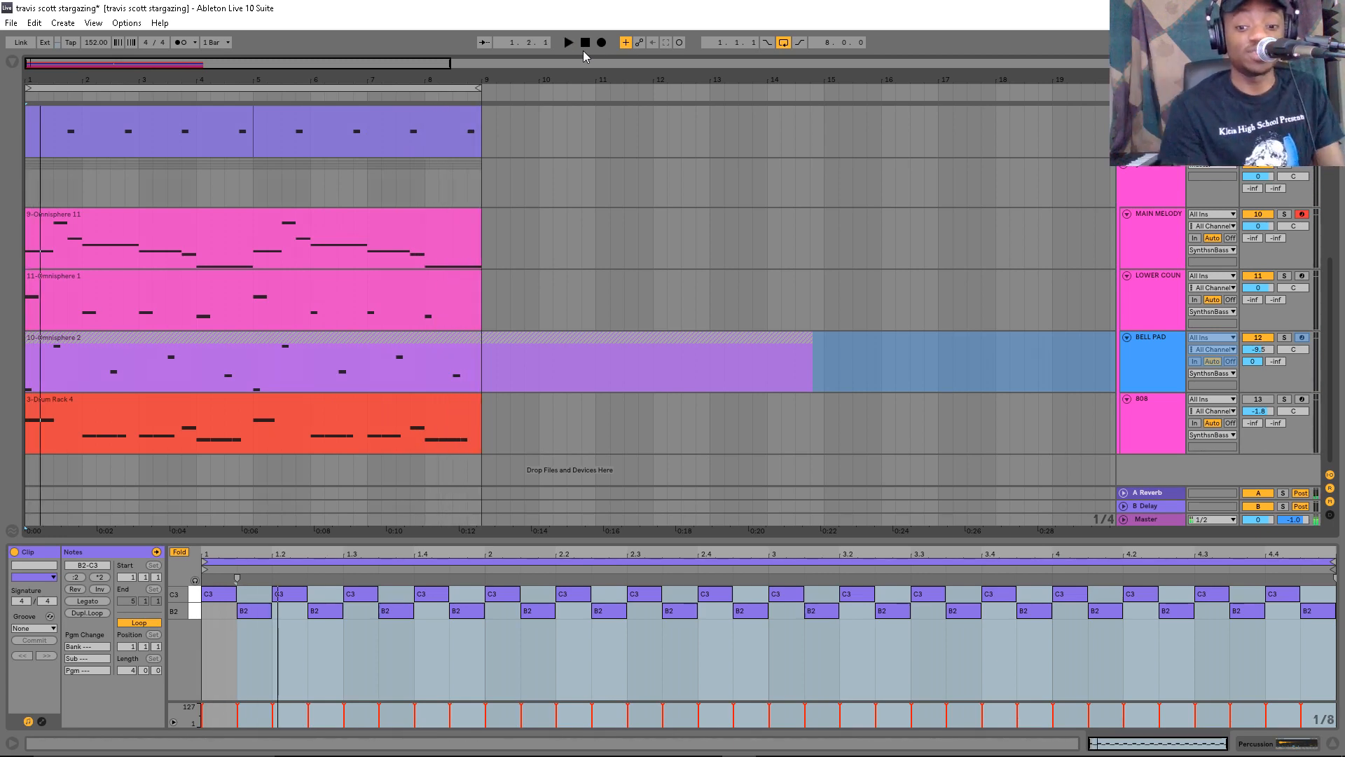
Open the 808 clip to examine its notes and arm the 808 track.
{"action": "left_click", "coordinate": [1168, 415]}
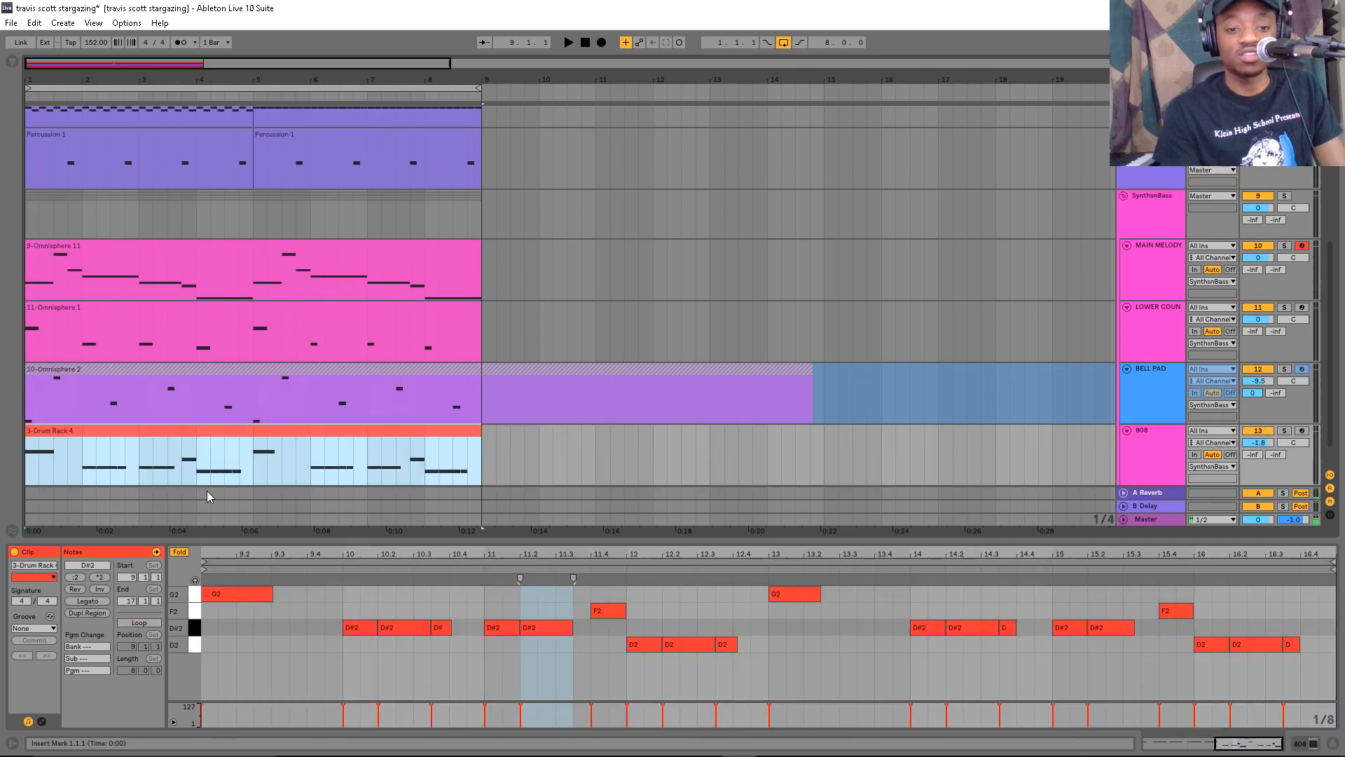
{"action": "left_click", "coordinate": [1302, 431]}
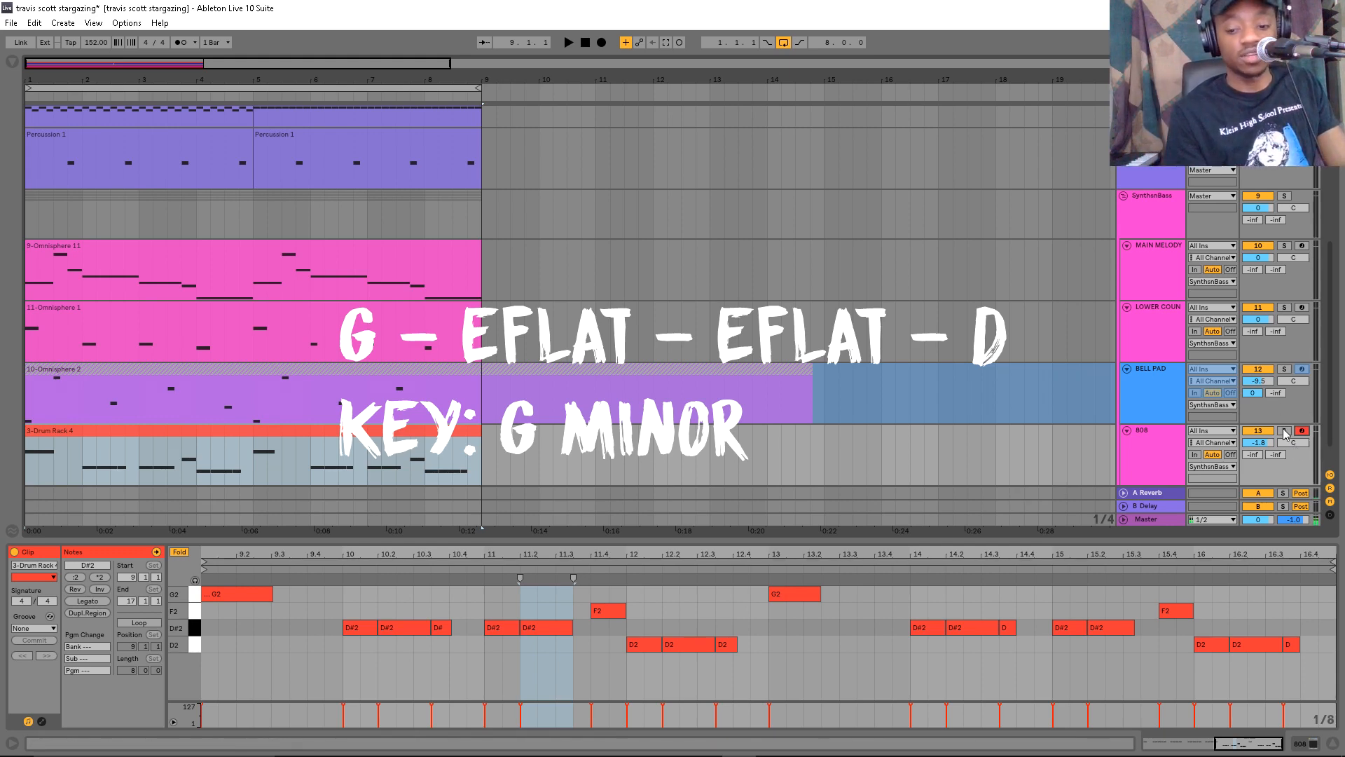
Play the 808 pattern in solo, and solo the Kick track with it to compare their rhythms.
{"action": "key", "text": "space"}
{"action": "left_click_drag", "start_coordinate": [1330, 341], "coordinate": [1329, 195]}
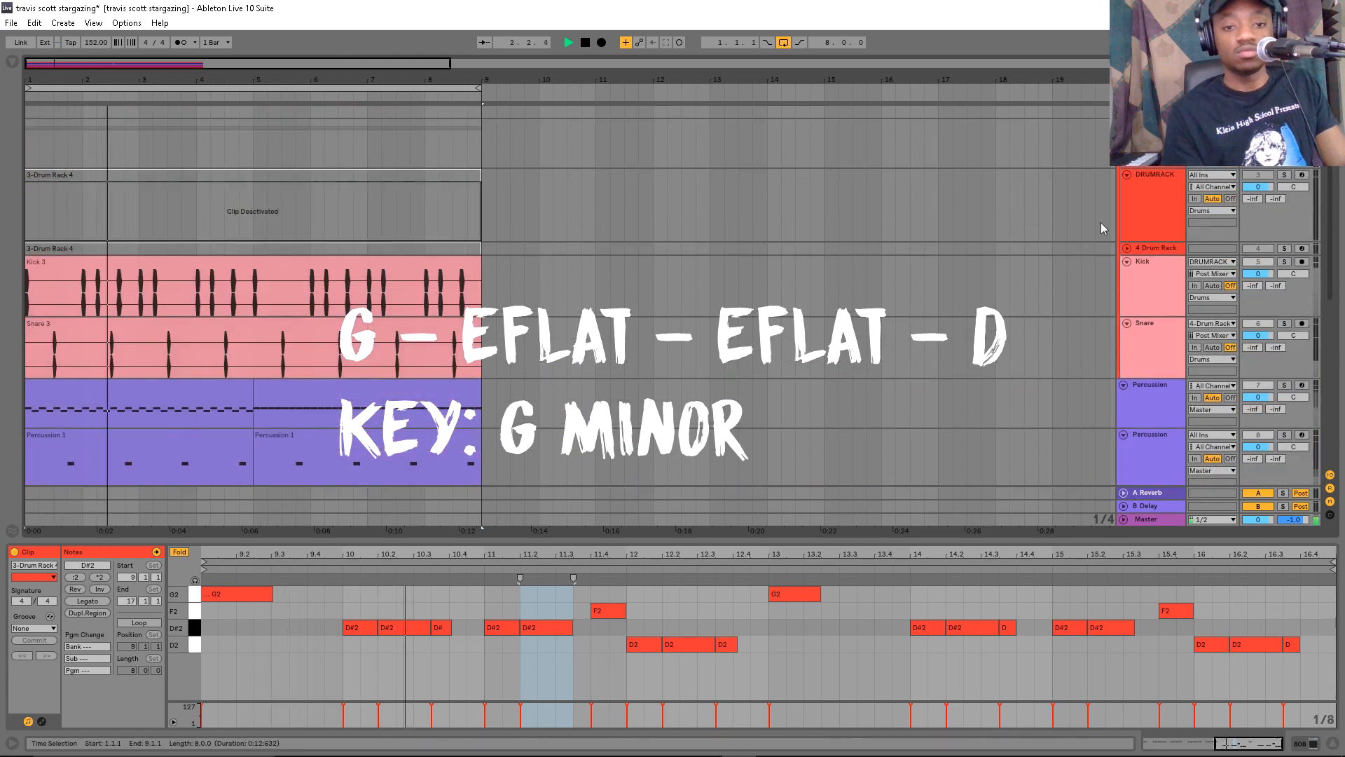
{"action": "left_click", "coordinate": [1285, 262]}
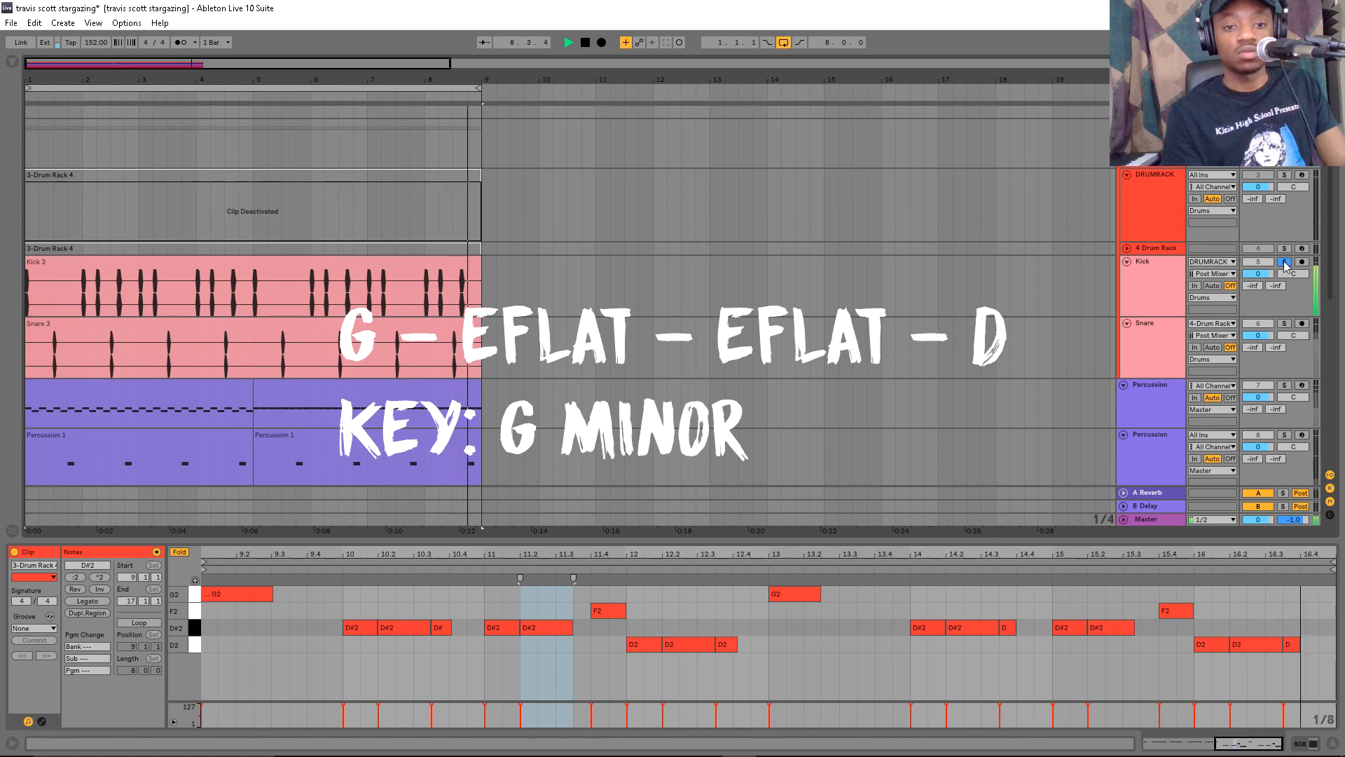
Show the instrument loaded on the 808 track, and return to the notes of its clip.
{"action": "left_click", "coordinate": [1264, 347]}
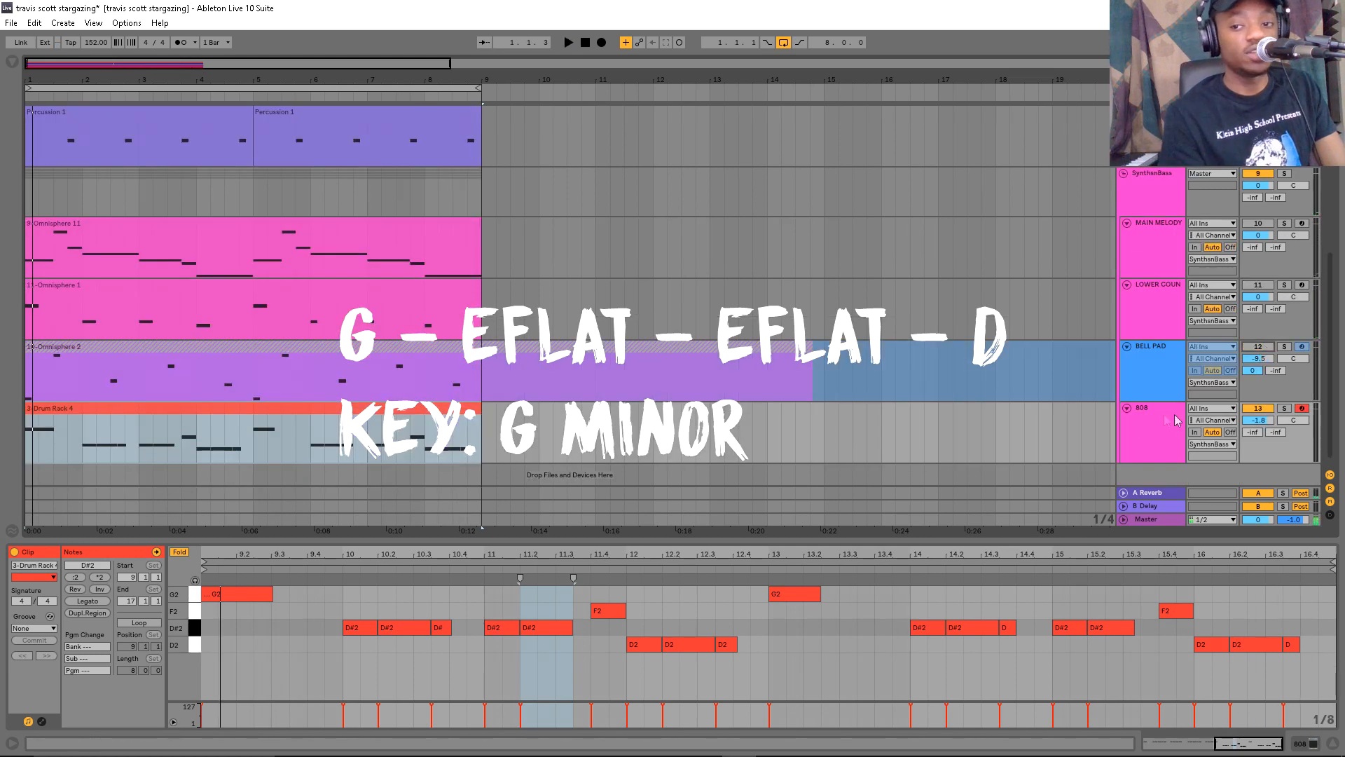
{"action": "left_click", "coordinate": [1141, 423]}
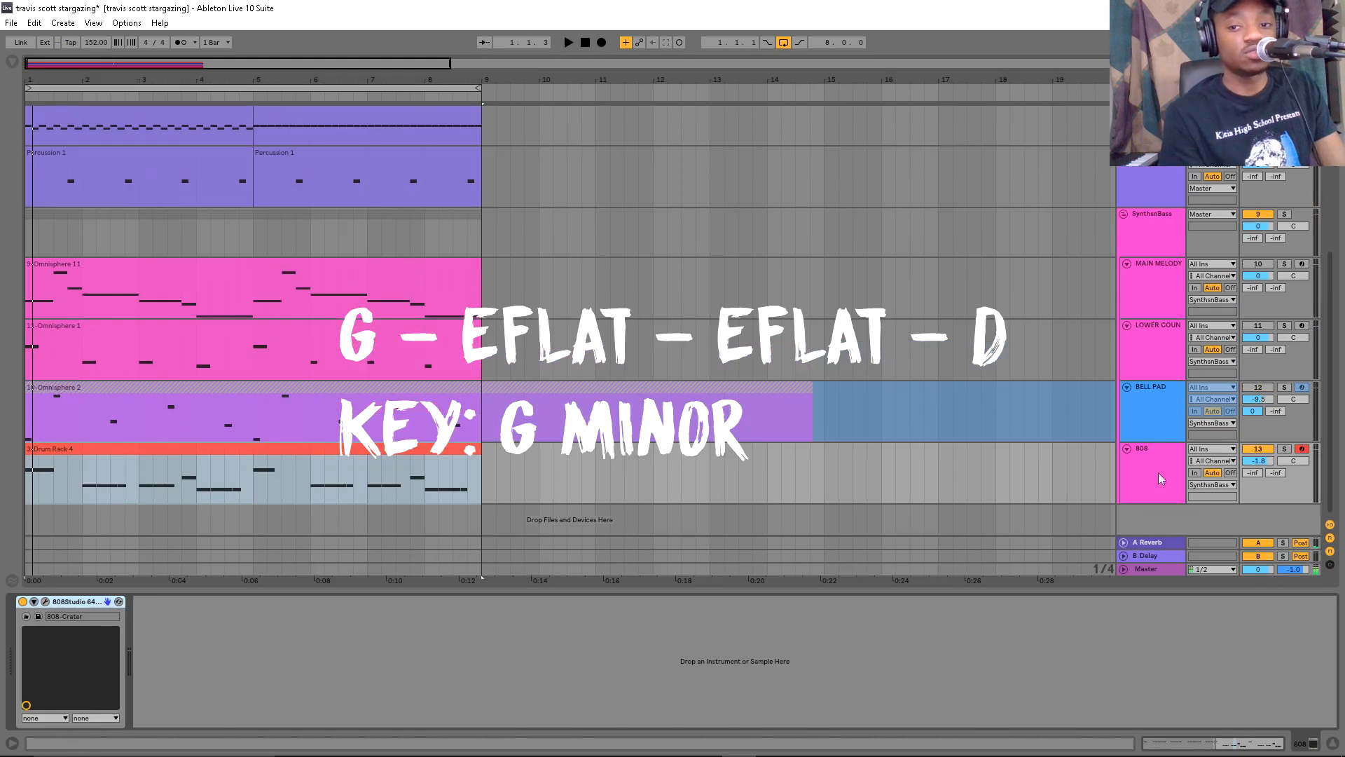
{"action": "left_click", "coordinate": [327, 452]}
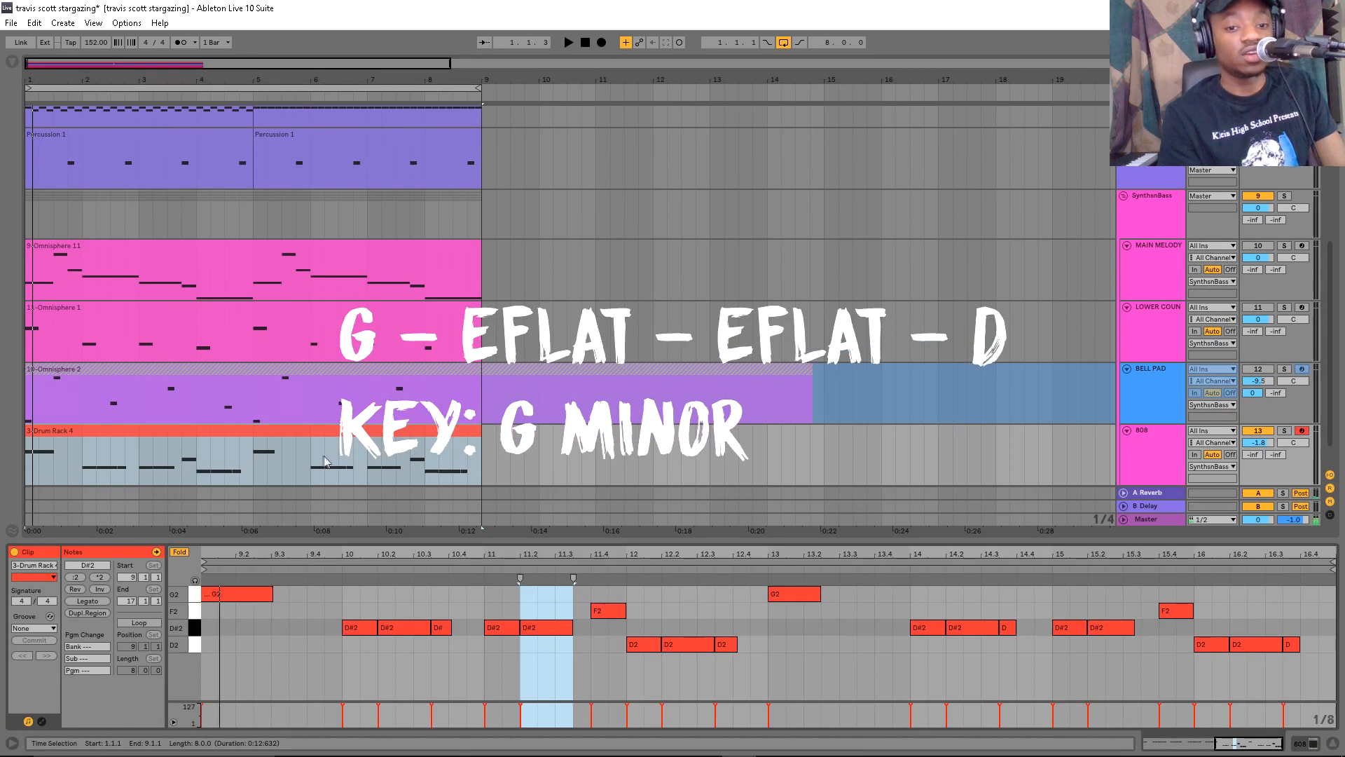
Play the 808 clip on its own and follow its note sequence up close in the editor.
{"action": "left_click_drag", "start_coordinate": [359, 67], "coordinate": [322, 84]}
{"action": "left_click_drag", "start_coordinate": [270, 555], "coordinate": [266, 623]}
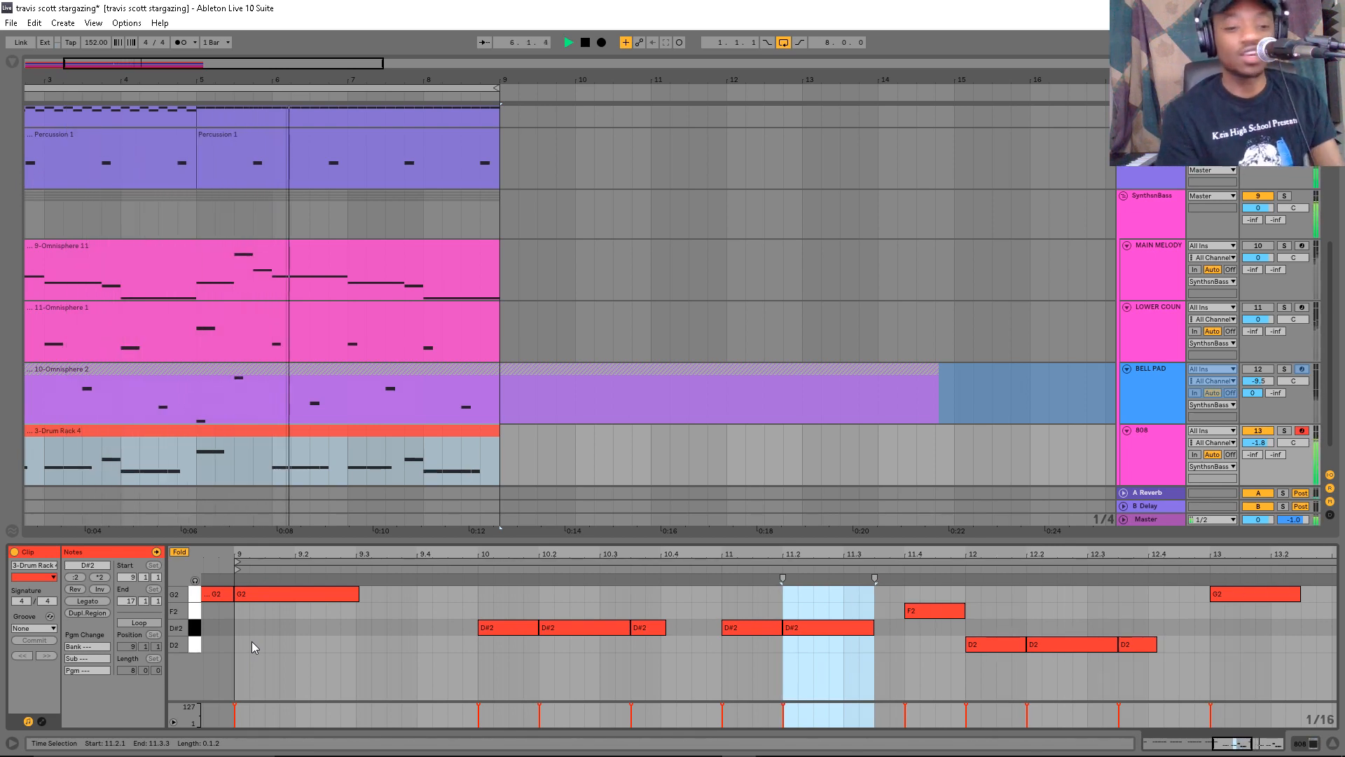
{"action": "left_click_drag", "start_coordinate": [273, 63], "coordinate": [272, 25]}
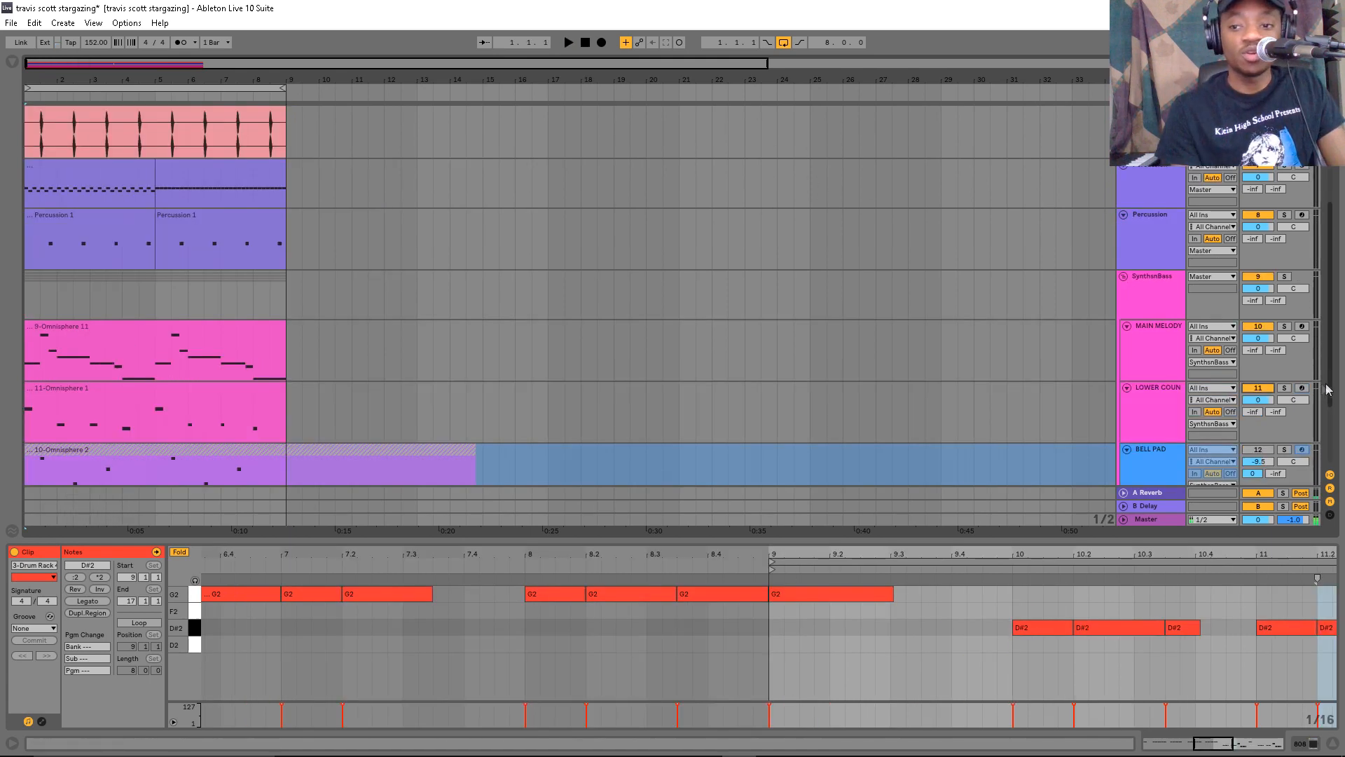
Reactivate BELL PAD and play the complete beat from the start while looking over the drum, melody and 808 tracks.
{"action": "scroll", "coordinate": [1264, 392], "scroll_direction": "down", "scroll_amount": 2}
{"action": "left_click_drag", "start_coordinate": [1329, 405], "coordinate": [1329, 243]}
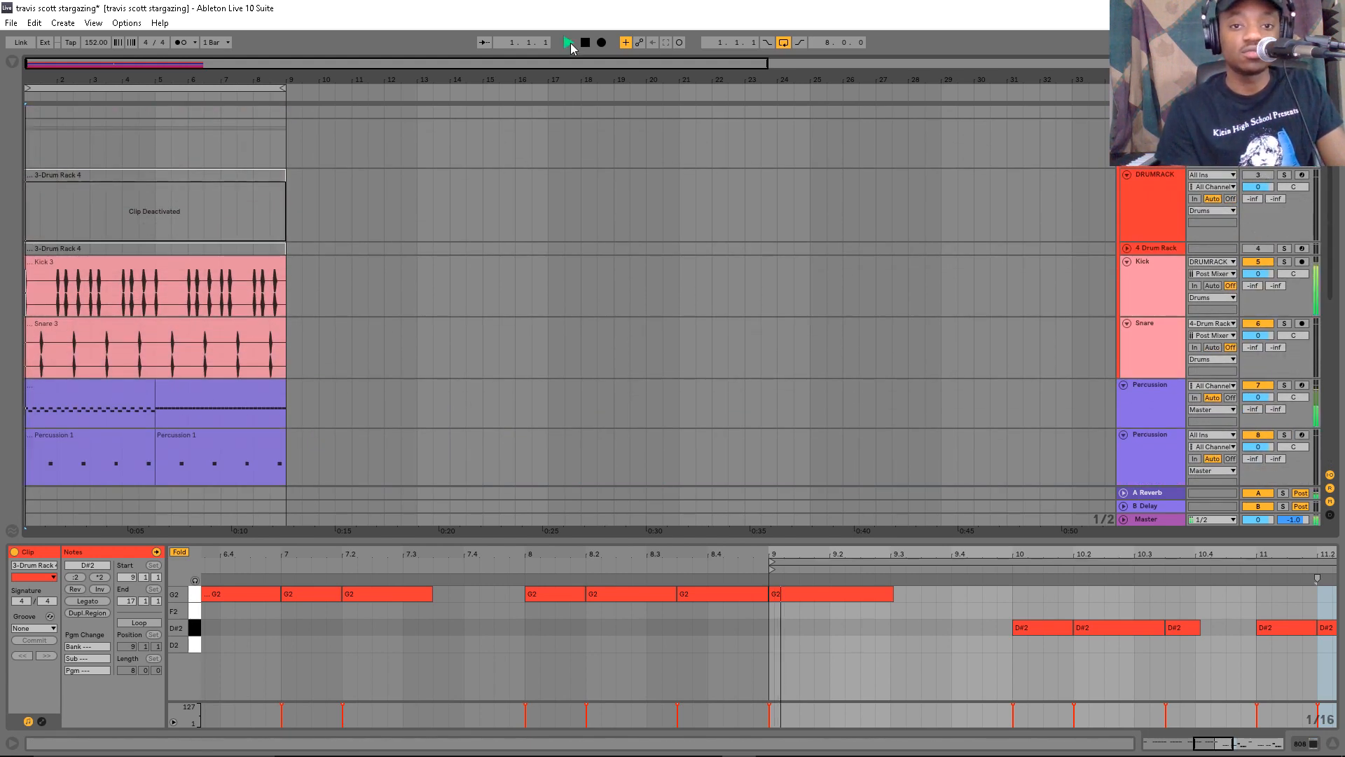
{"action": "left_click_drag", "start_coordinate": [1335, 184], "coordinate": [1326, 364]}
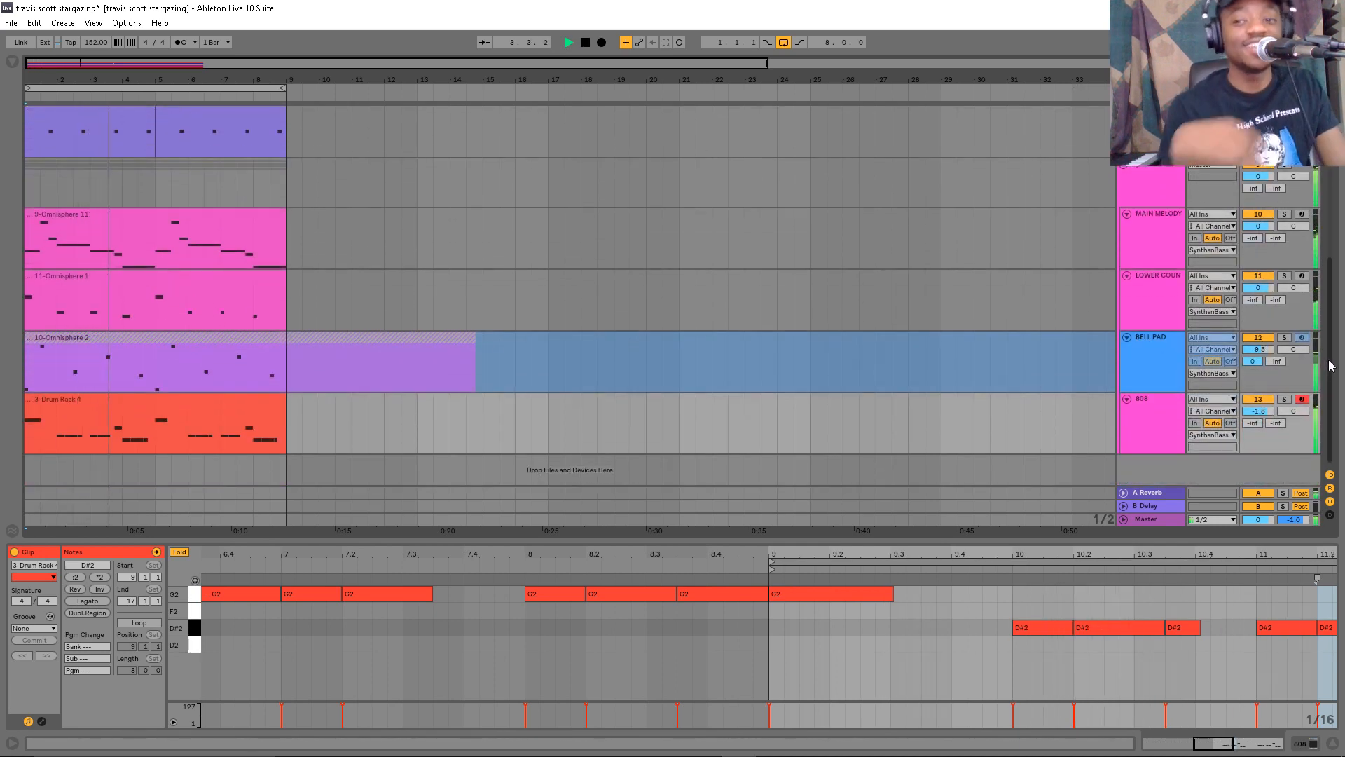
{"action": "left_click_drag", "start_coordinate": [1326, 364], "coordinate": [1330, 156]}
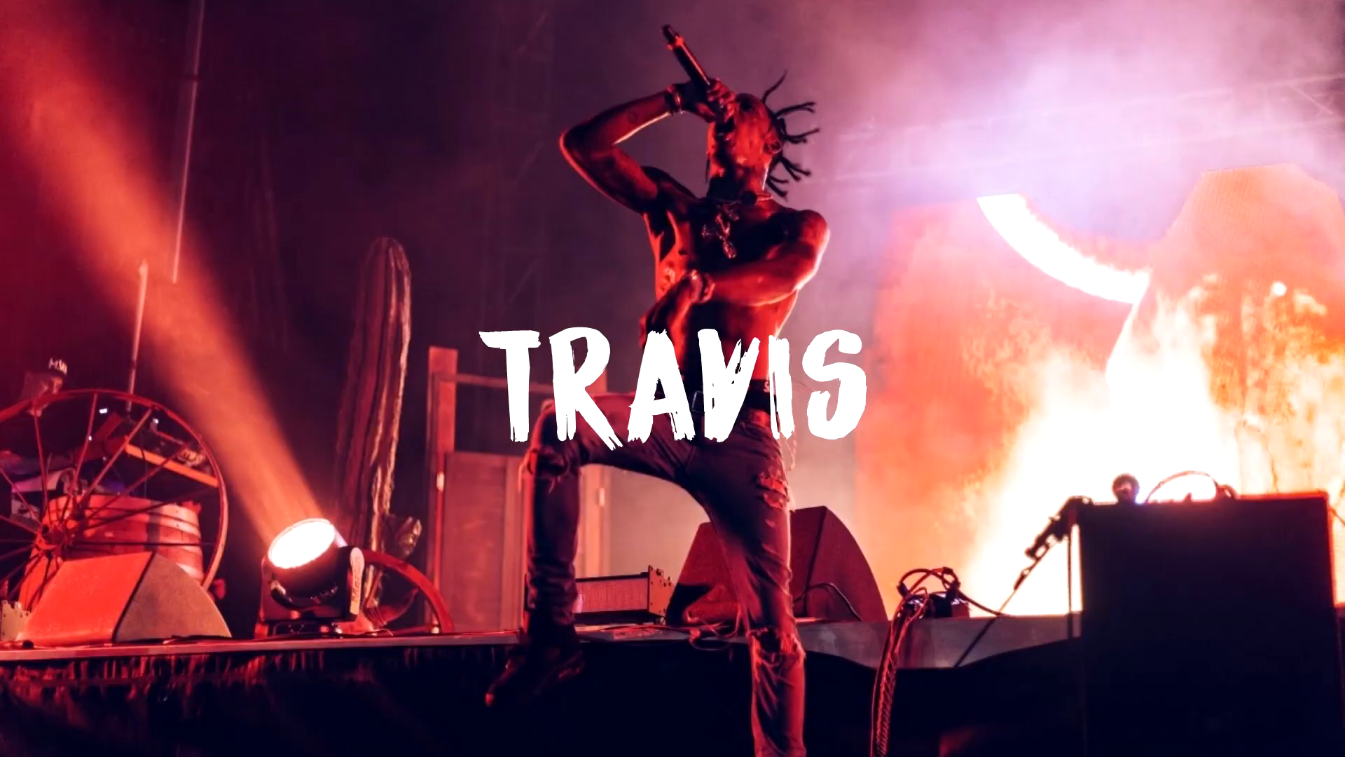